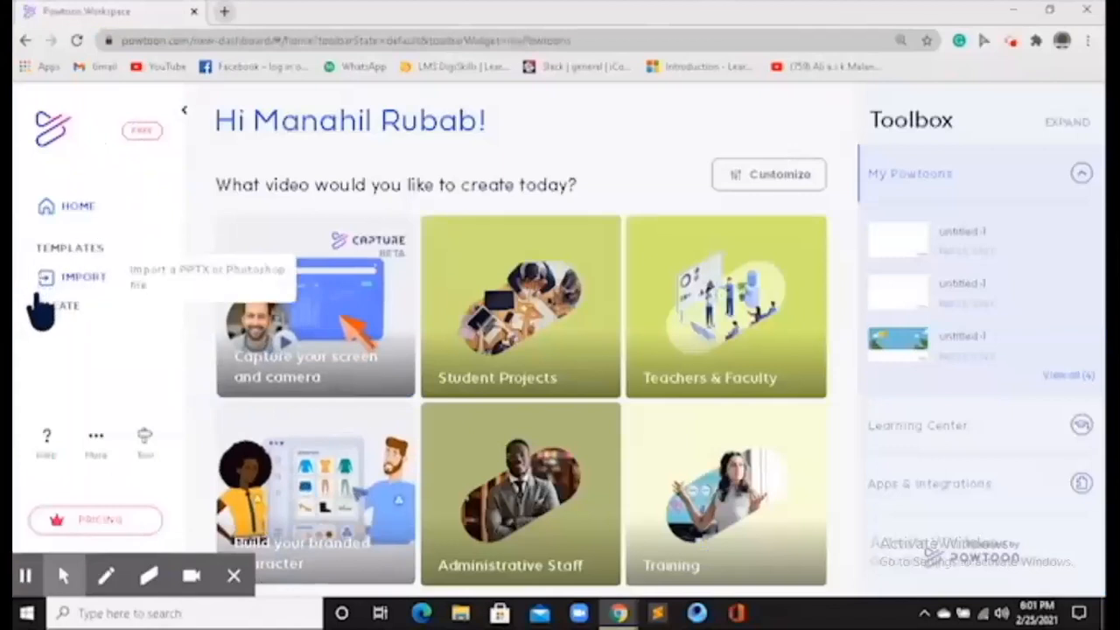
Step: Create a new horizontal video from scratch using the Cartoon look
click(57, 308)
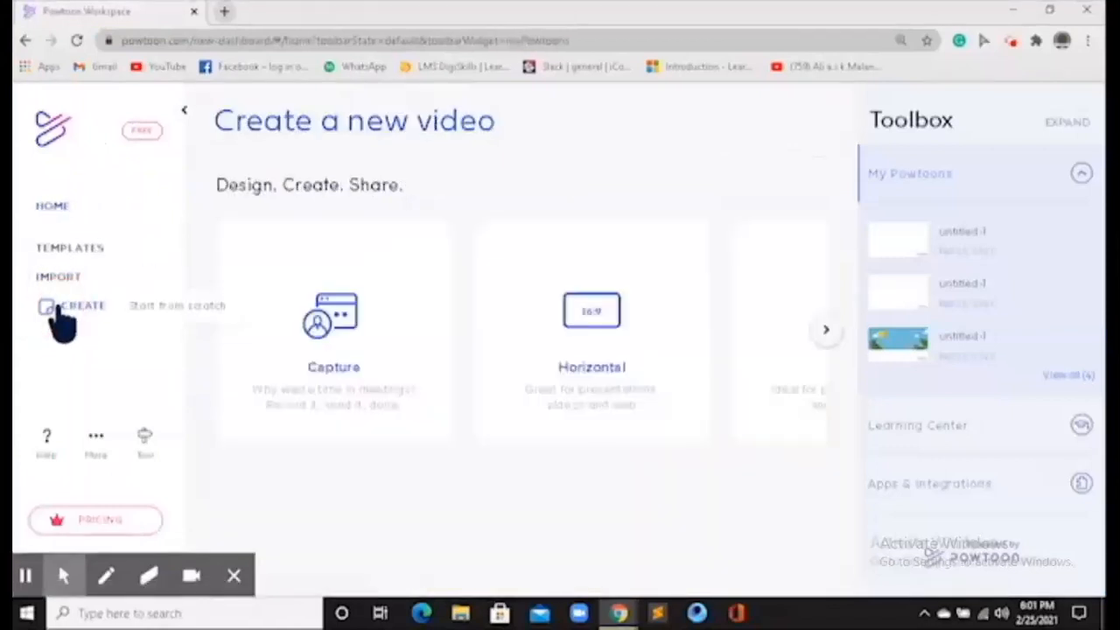
click(536, 368)
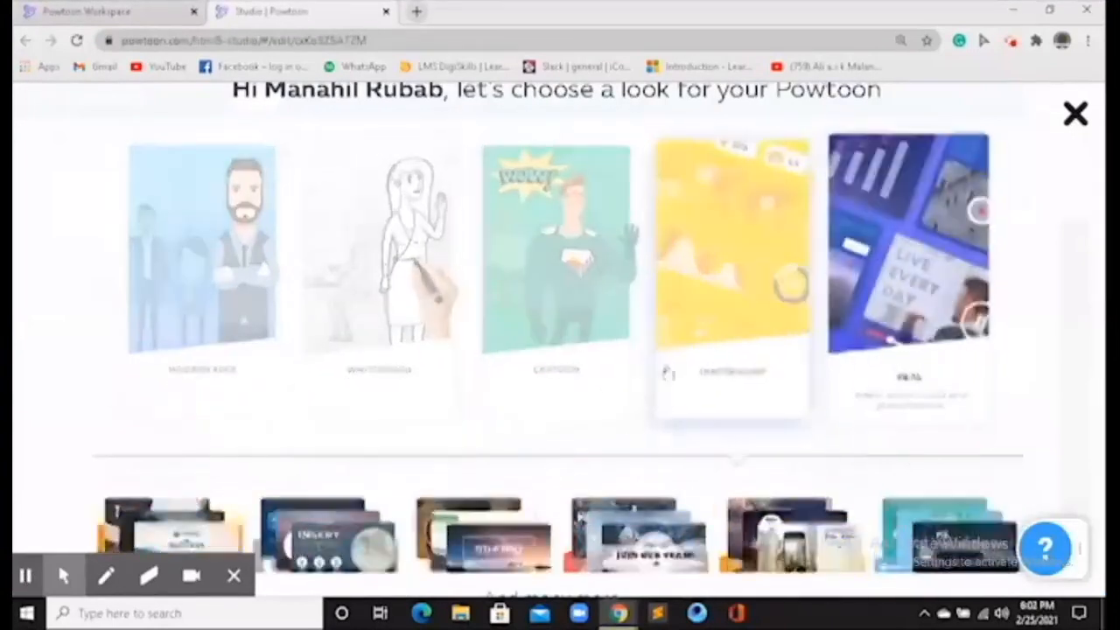
click(566, 381)
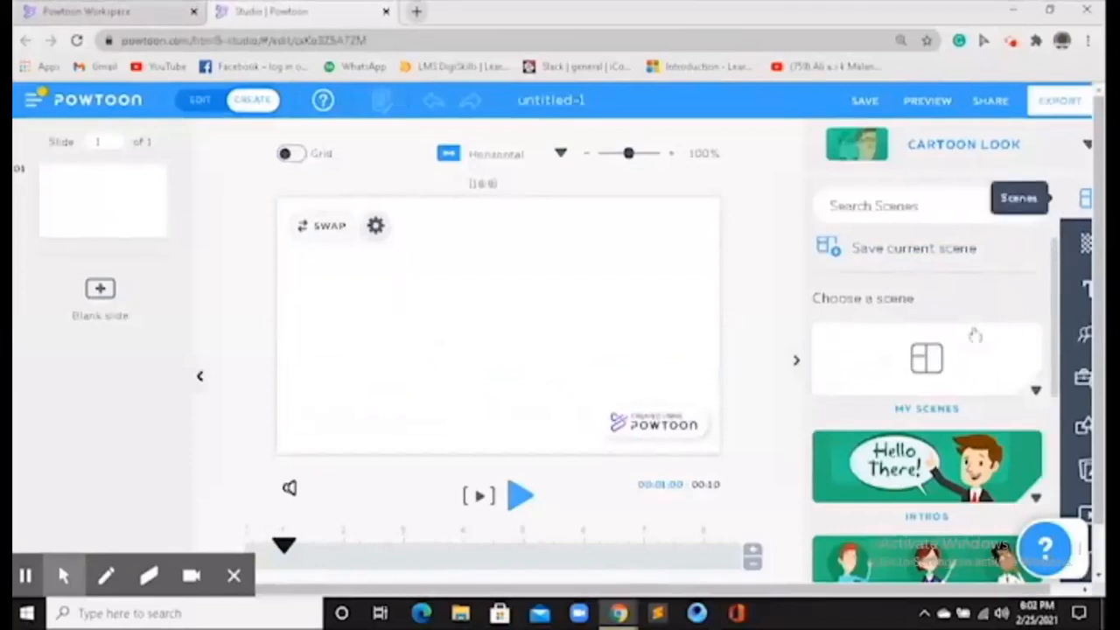
Step: Apply the orange world map scene from the Intros to the first slide and delete its light bulb graphic
scroll(956, 353, down, 2)
click(1005, 341)
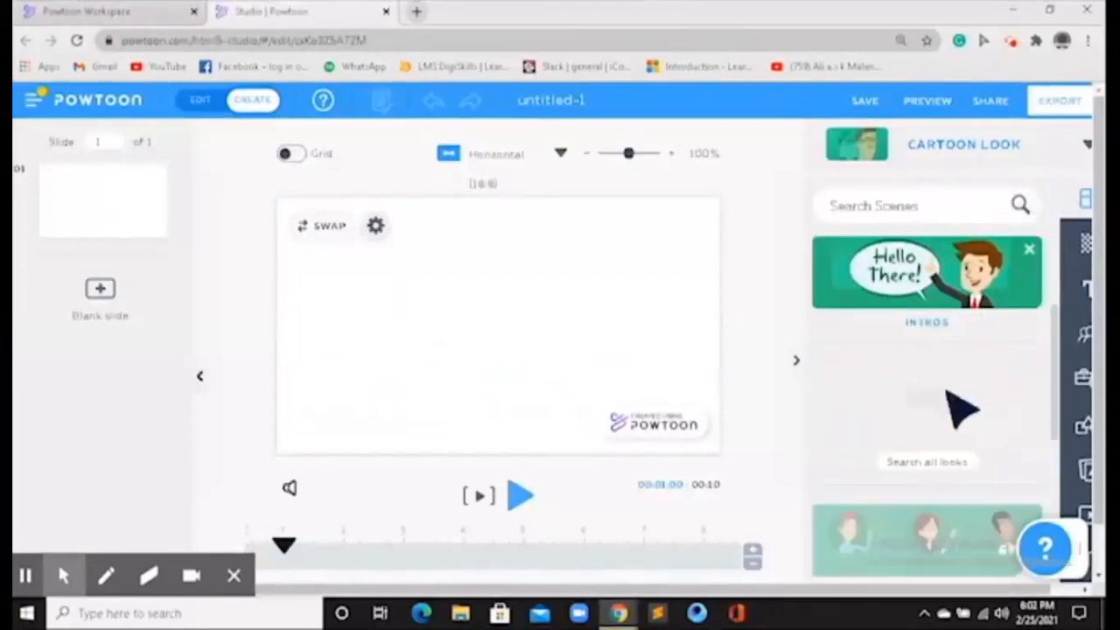
scroll(929, 407, down, 1)
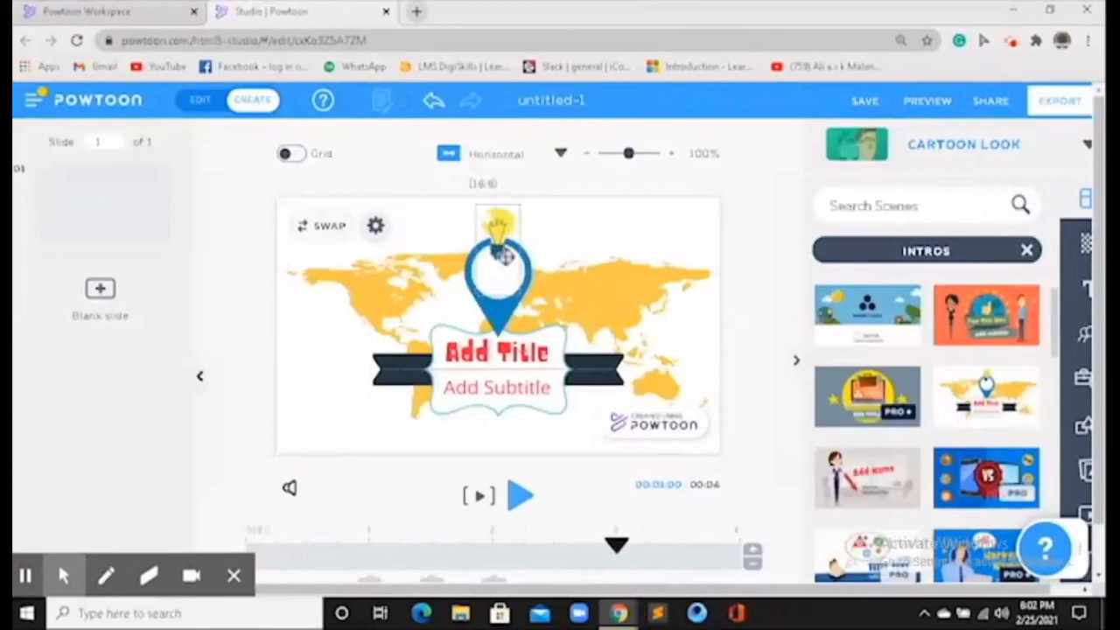
click(504, 256)
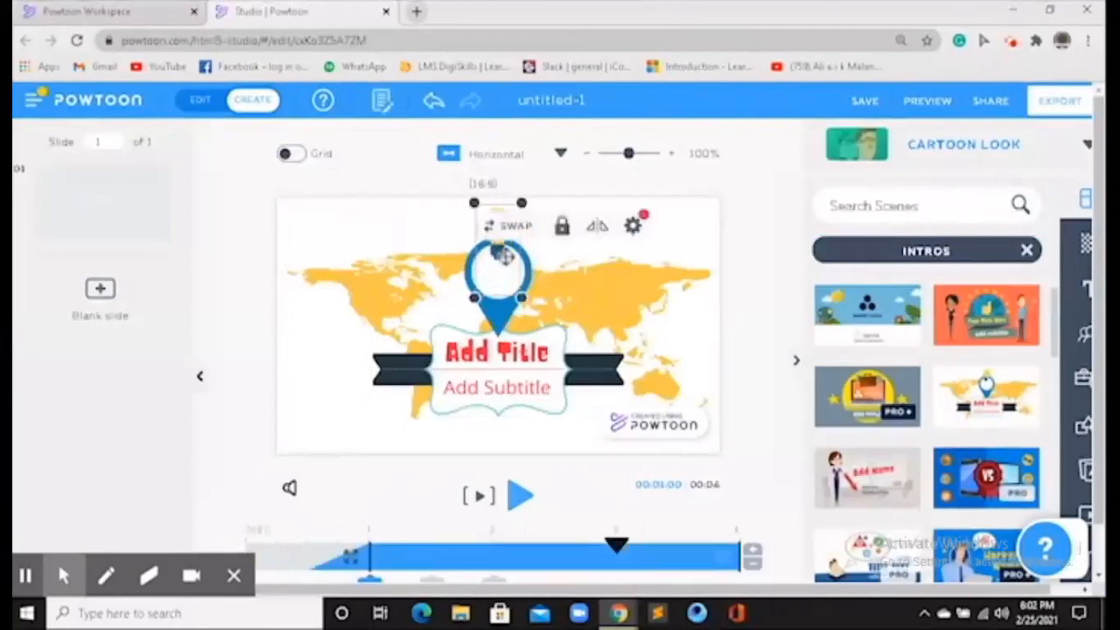
key(Delete)
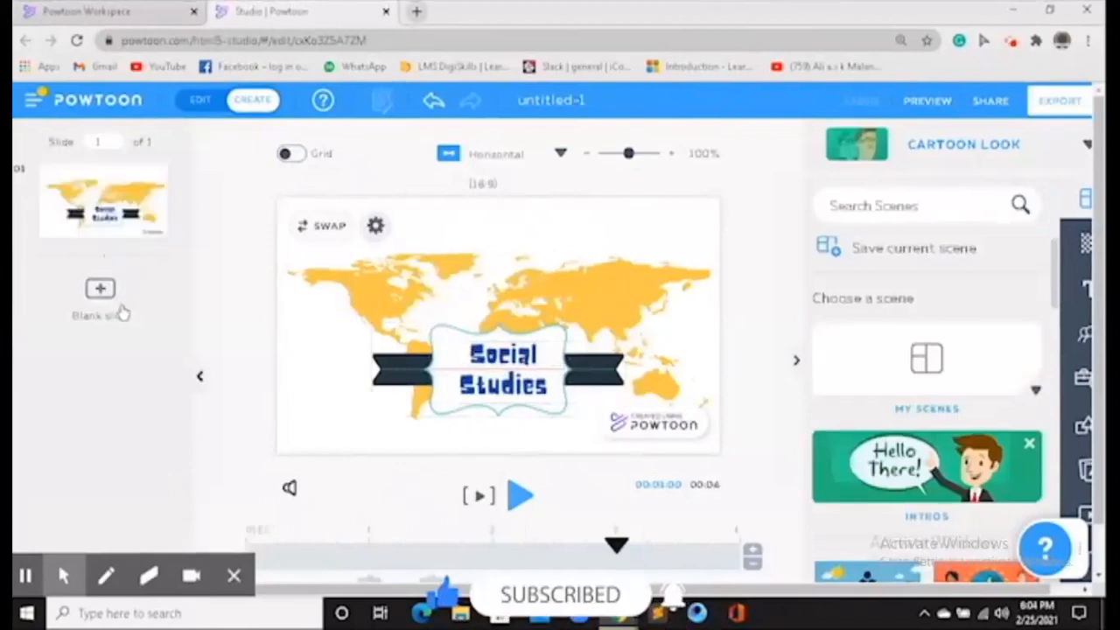
Step: Add a blank second slide and set its background colour to light blue
click(101, 302)
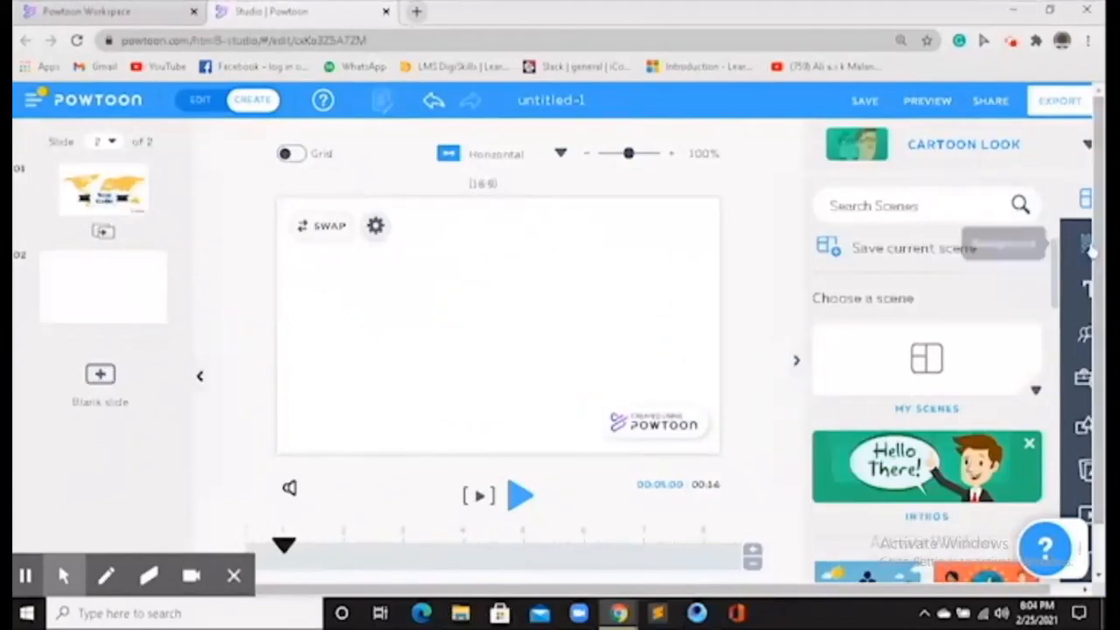
click(1084, 243)
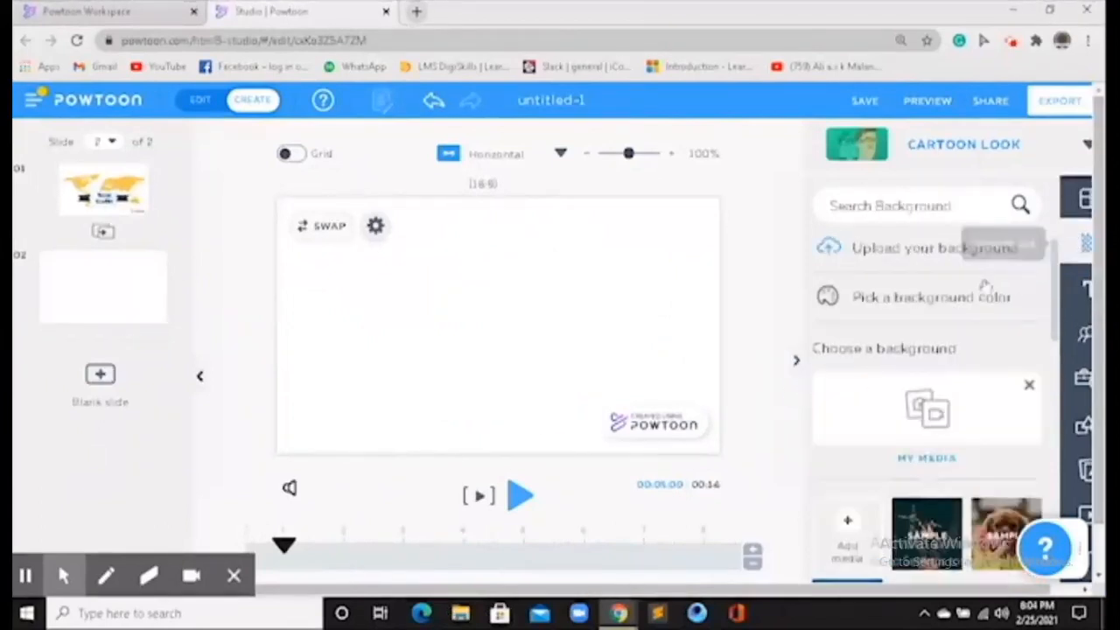
click(981, 317)
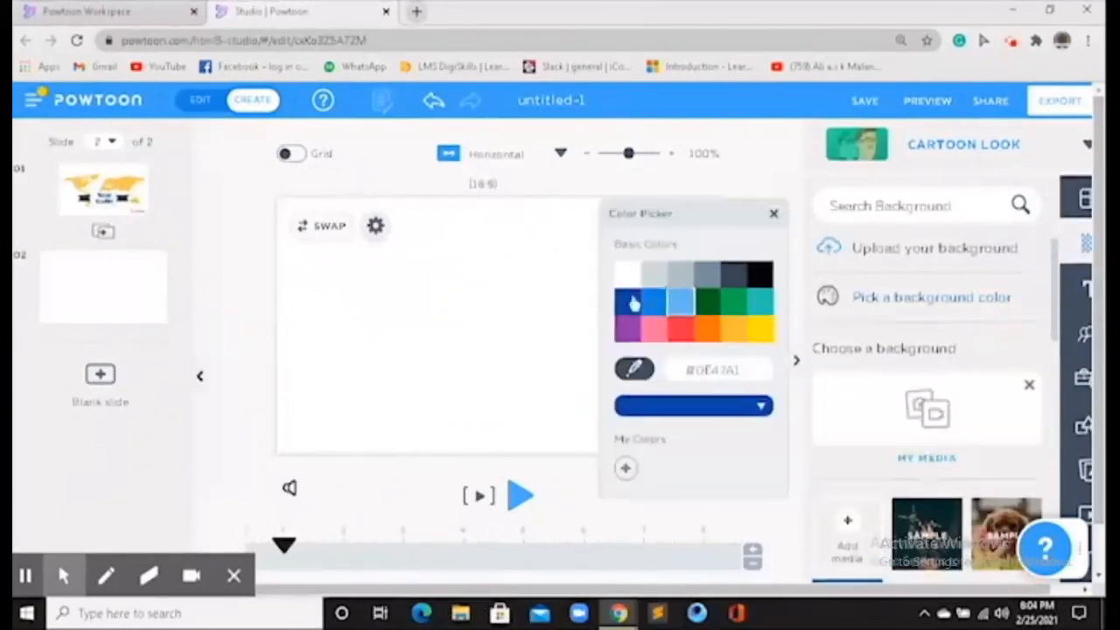
click(668, 306)
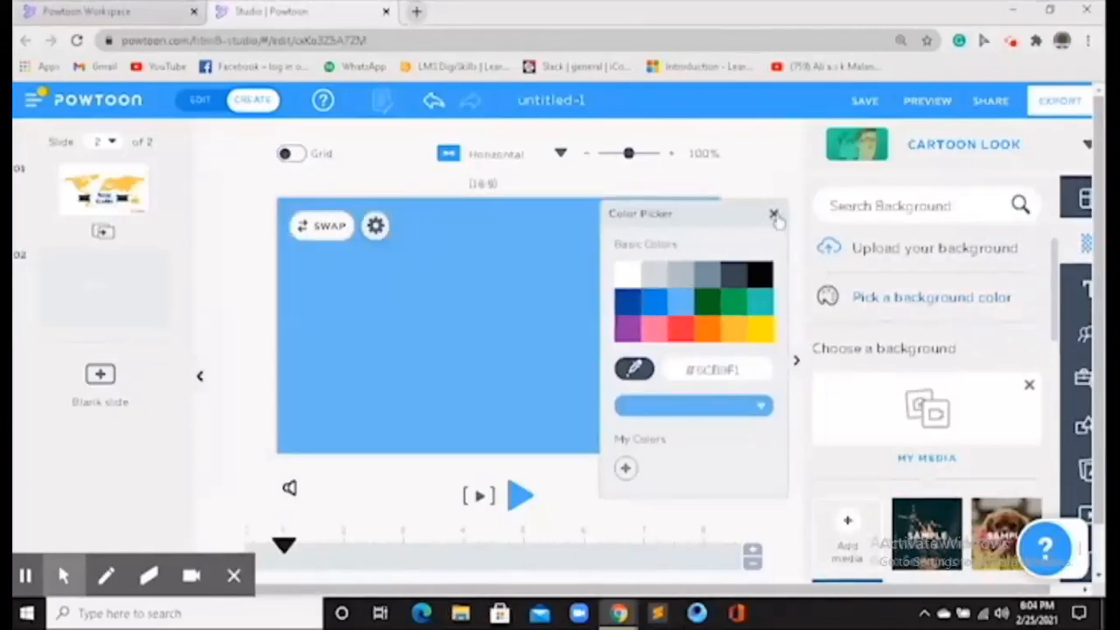
click(774, 213)
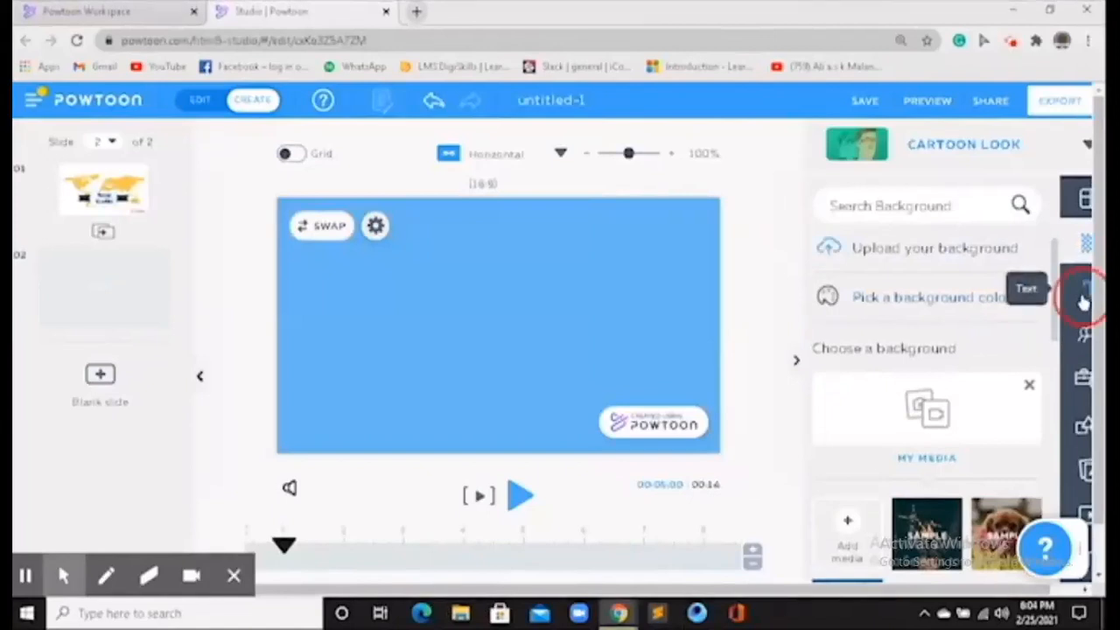
Step: Add a title to the second slide and replace its placeholder text with "Strands Of Social Studies"
click(1084, 300)
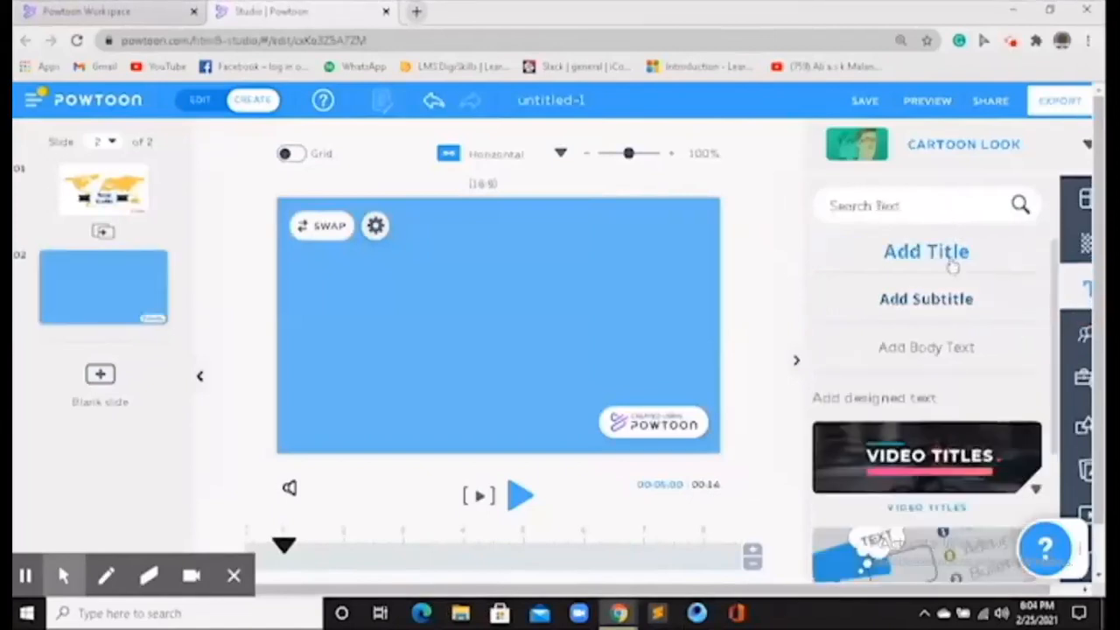
click(950, 263)
double_click(498, 325)
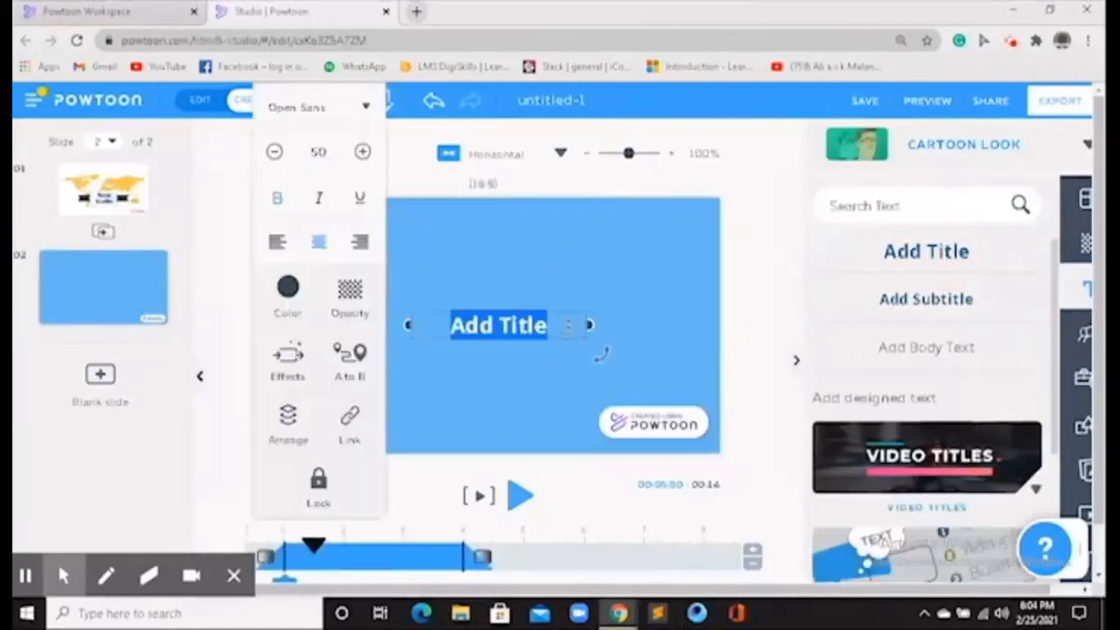
drag(556, 325, 471, 325)
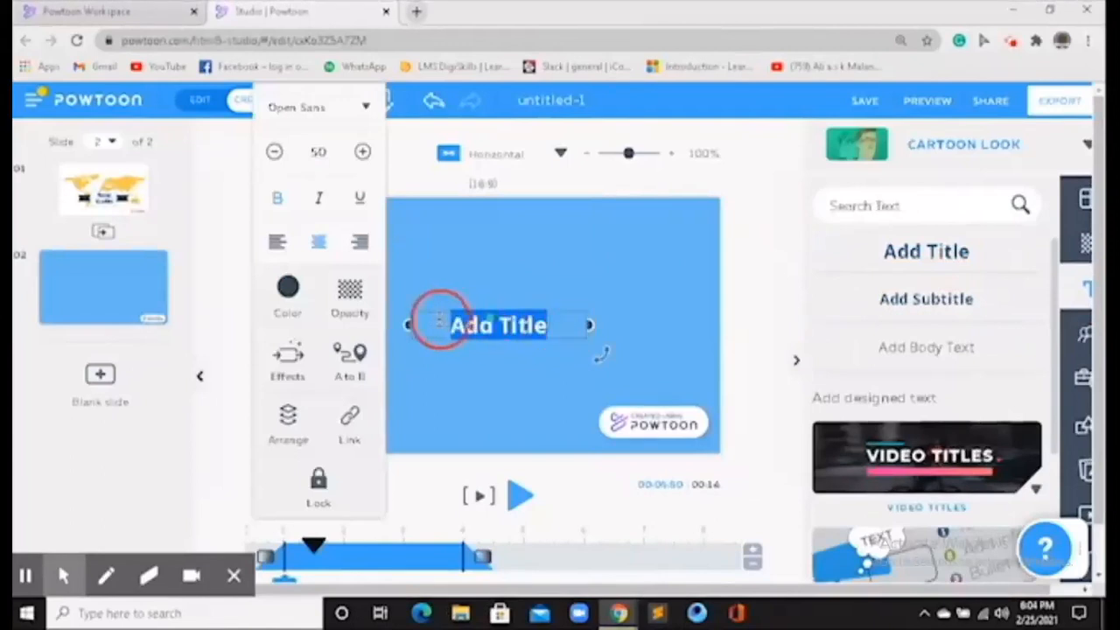
key(BackSpace)
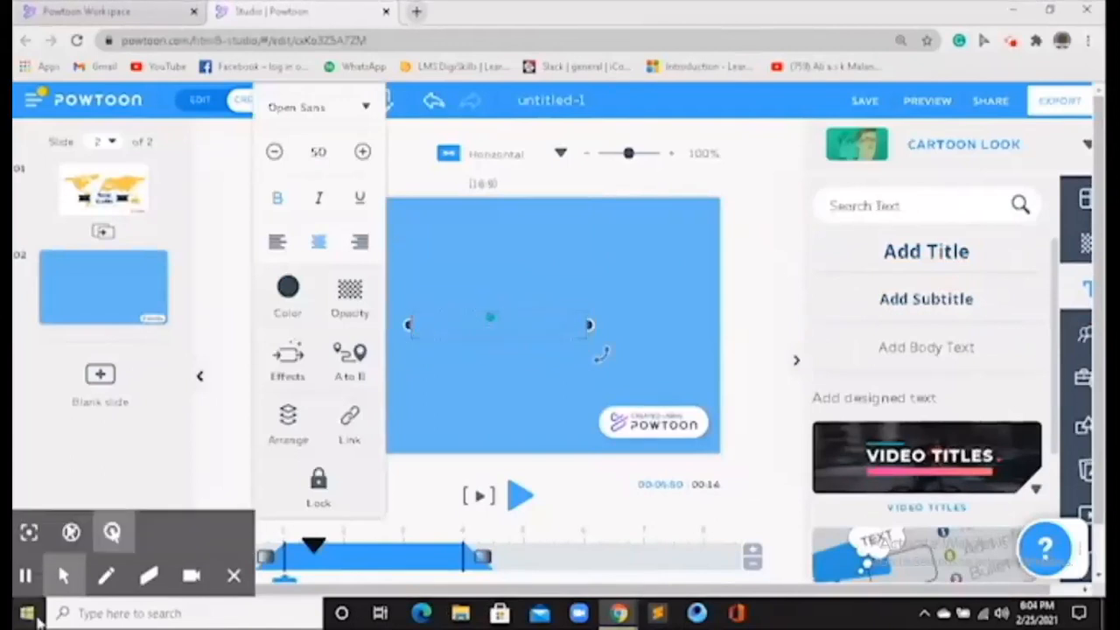
click(35, 575)
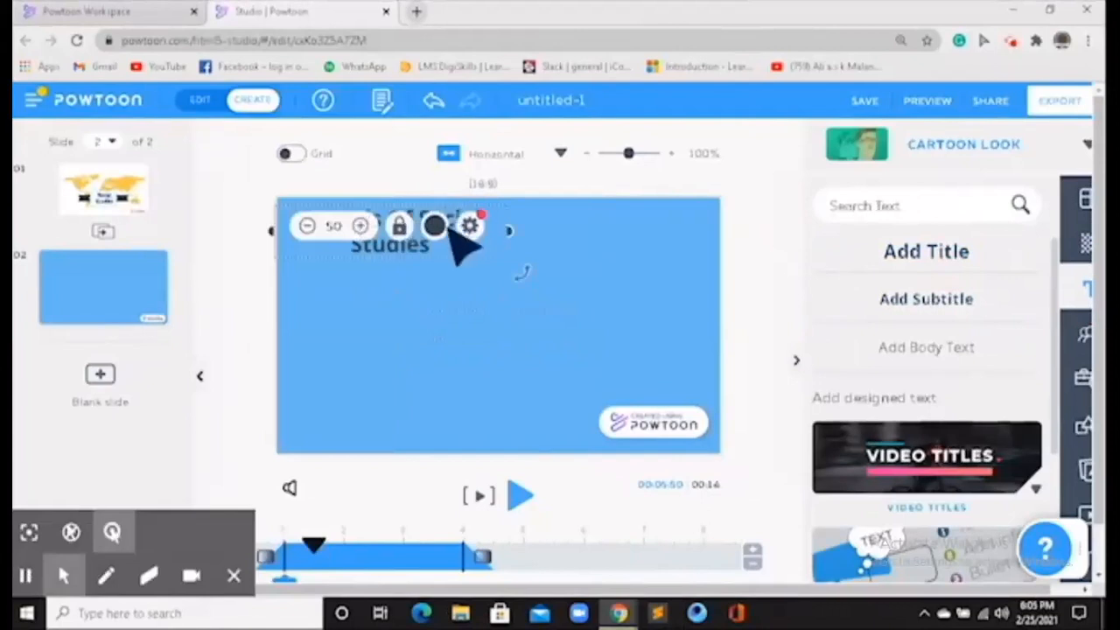
Step: Change the font of the "Strands Of Social Studies" title to a bold slab-serif typeface
click(435, 225)
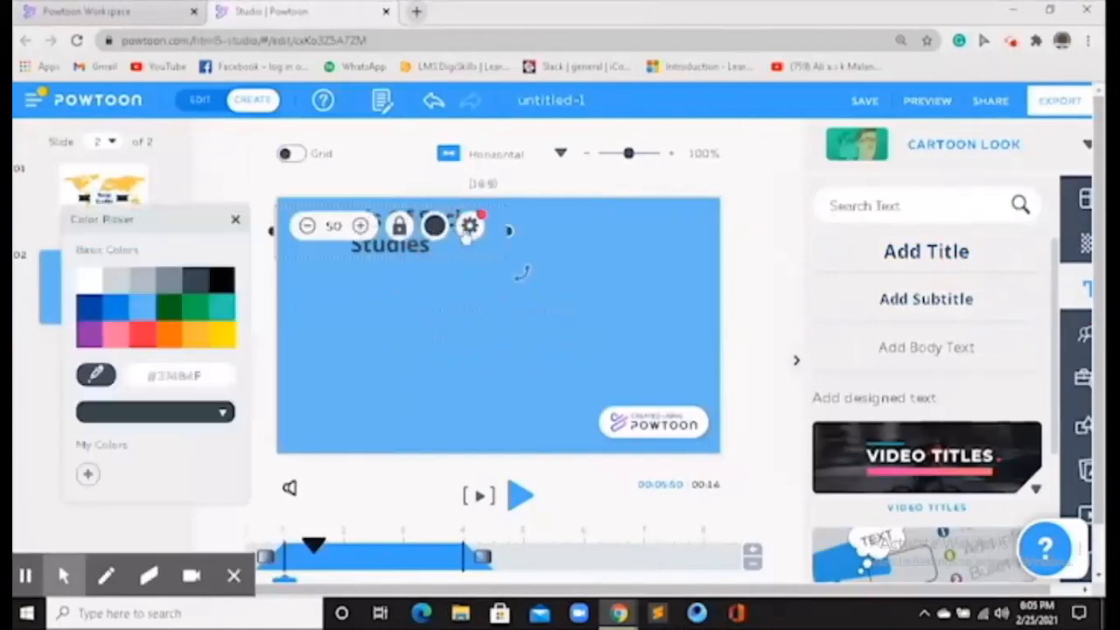
click(467, 236)
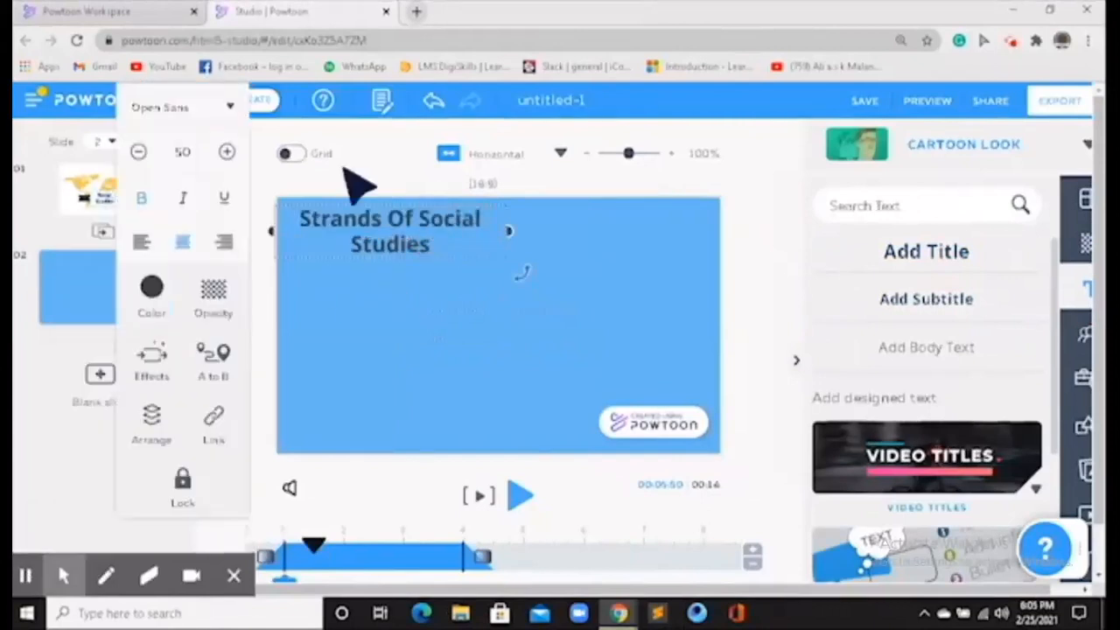
click(192, 112)
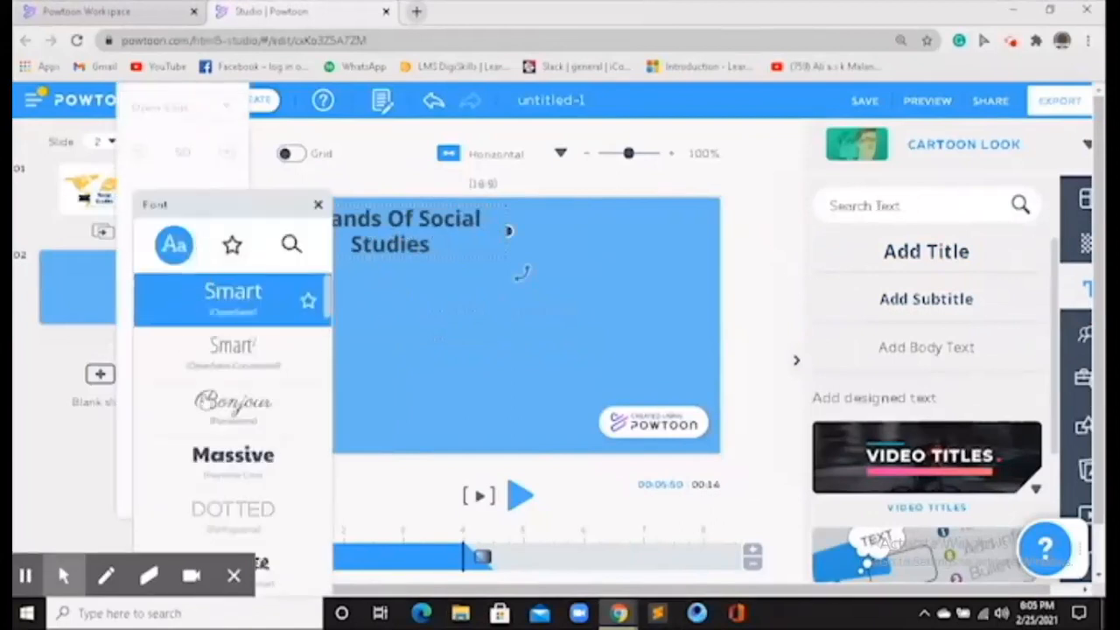
scroll(254, 407, down, 2)
scroll(255, 407, down, 3)
drag(327, 370, 335, 287)
scroll(317, 370, down, 5)
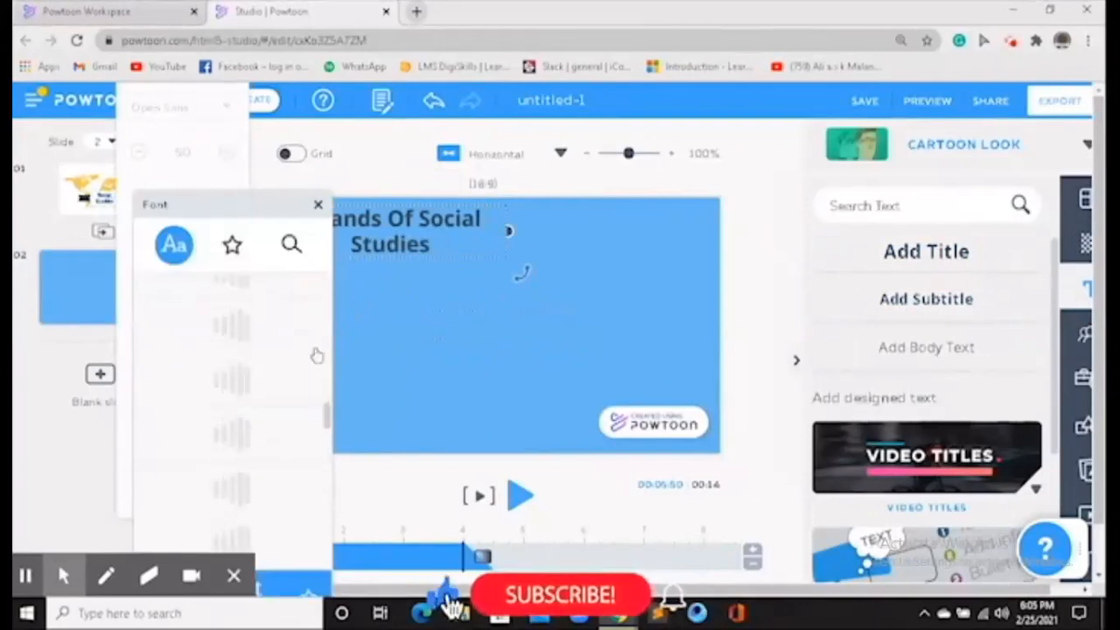
drag(324, 416, 319, 354)
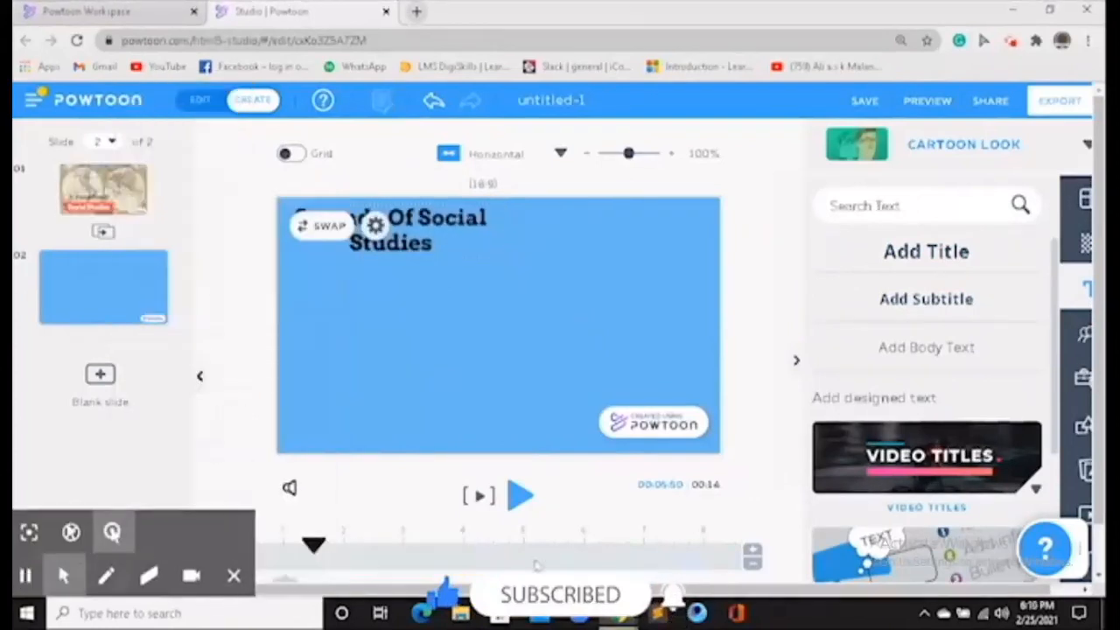
Step: Insert the teal-outlined rectangular title design from the designed Titles collection on the second slide
scroll(916, 463, down, 5)
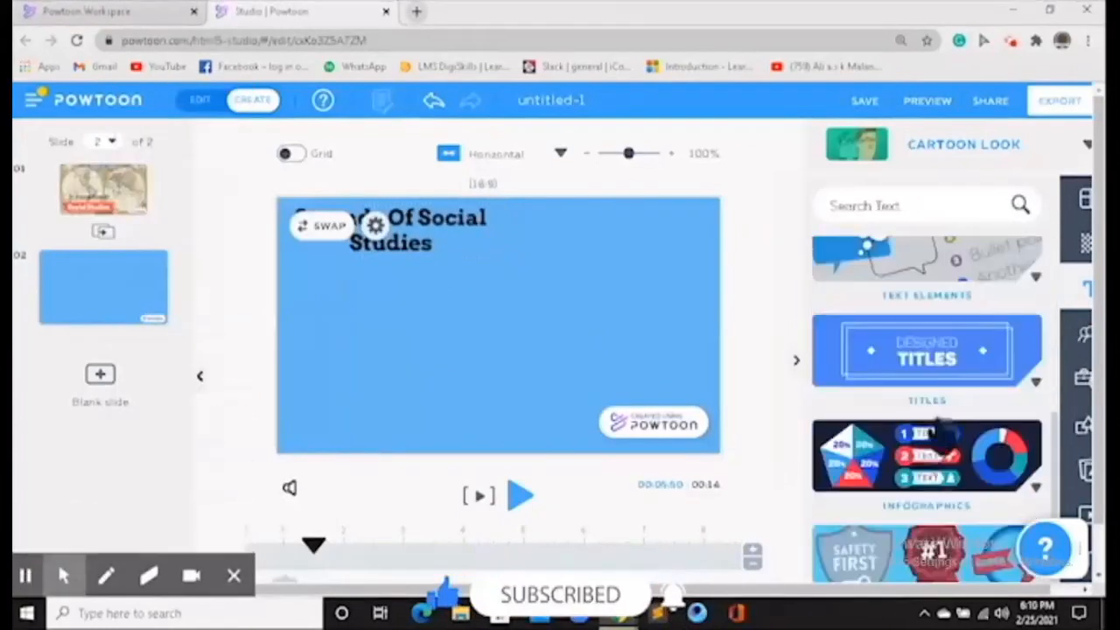
click(960, 381)
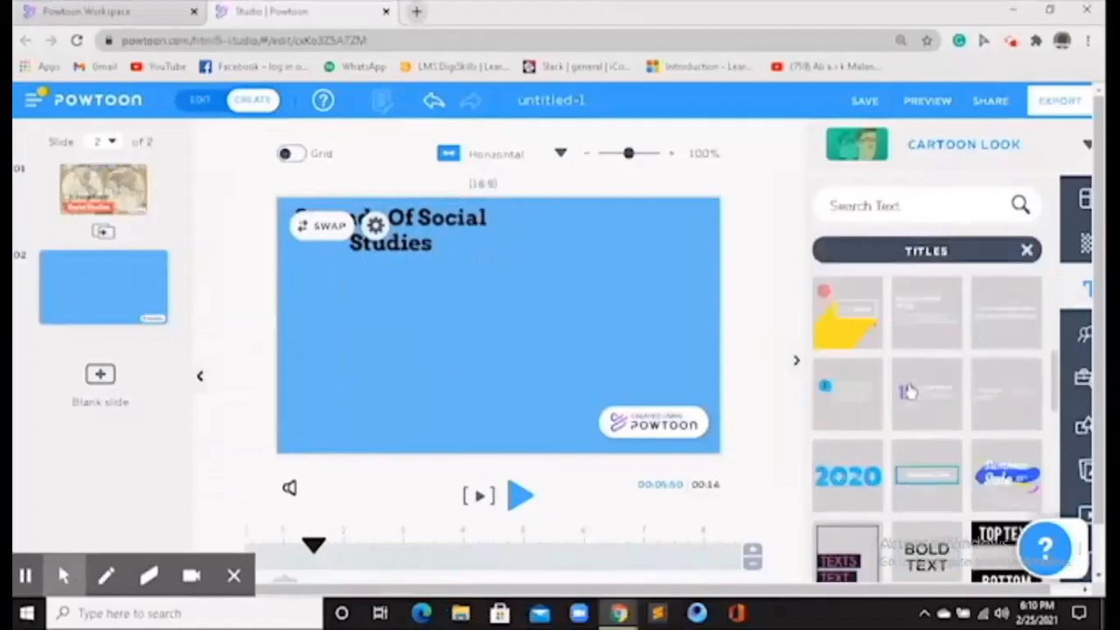
scroll(909, 394, down, 1)
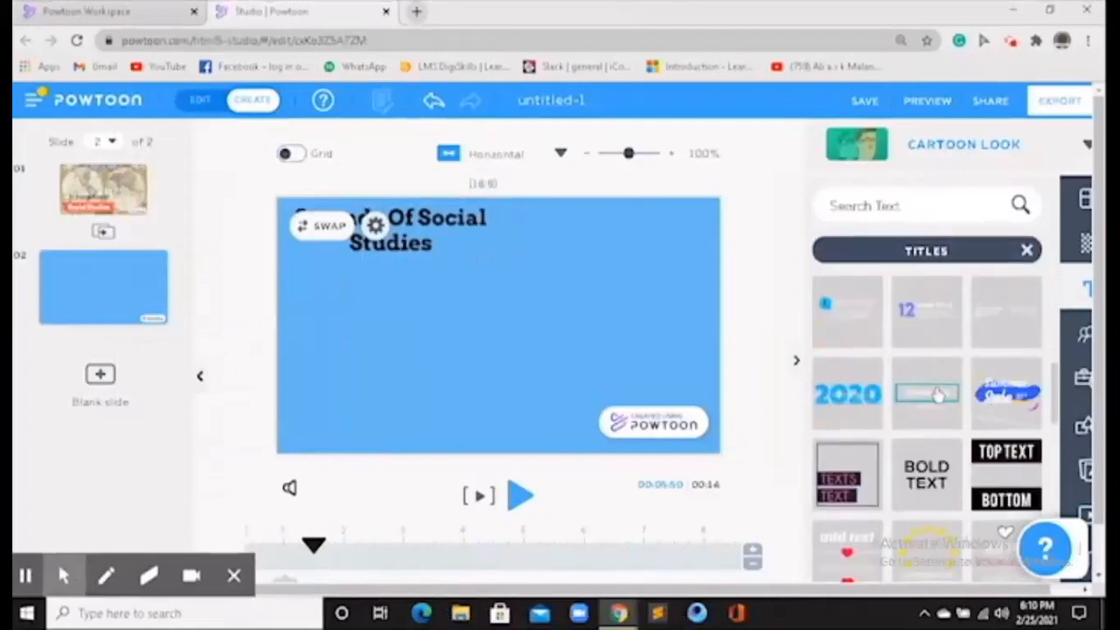
click(927, 393)
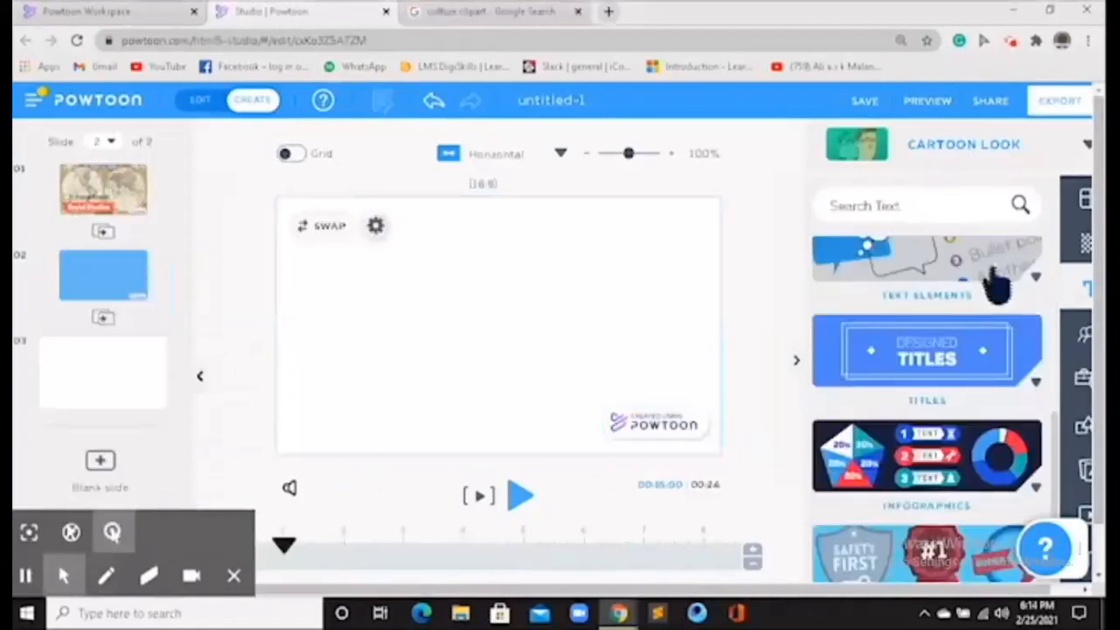
Step: Set the background colour of the blank third slide to teal
click(1069, 252)
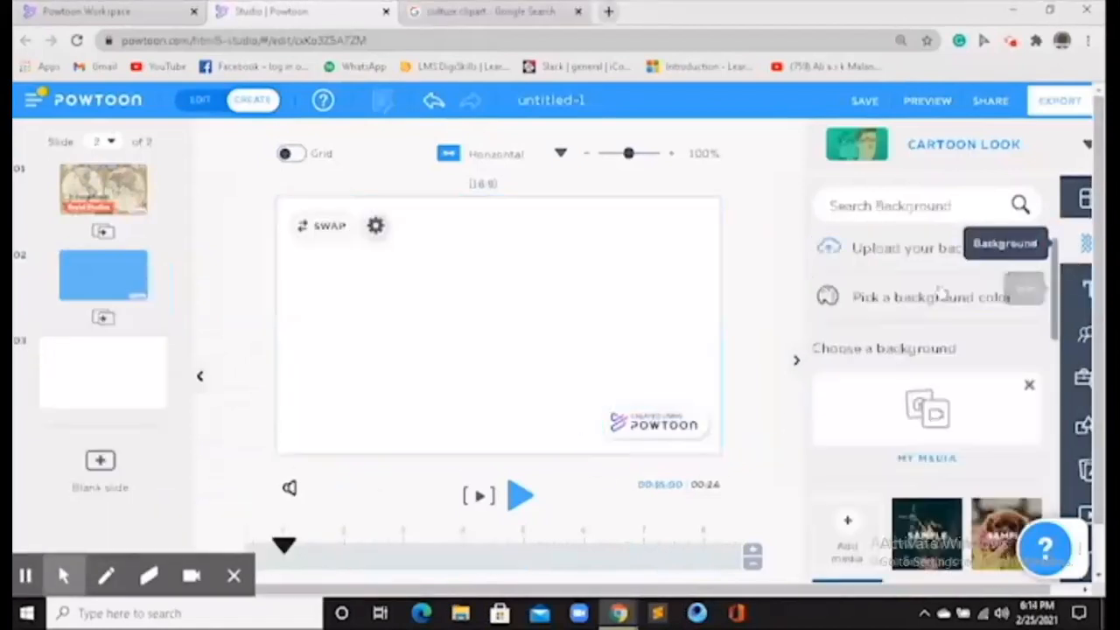
click(913, 260)
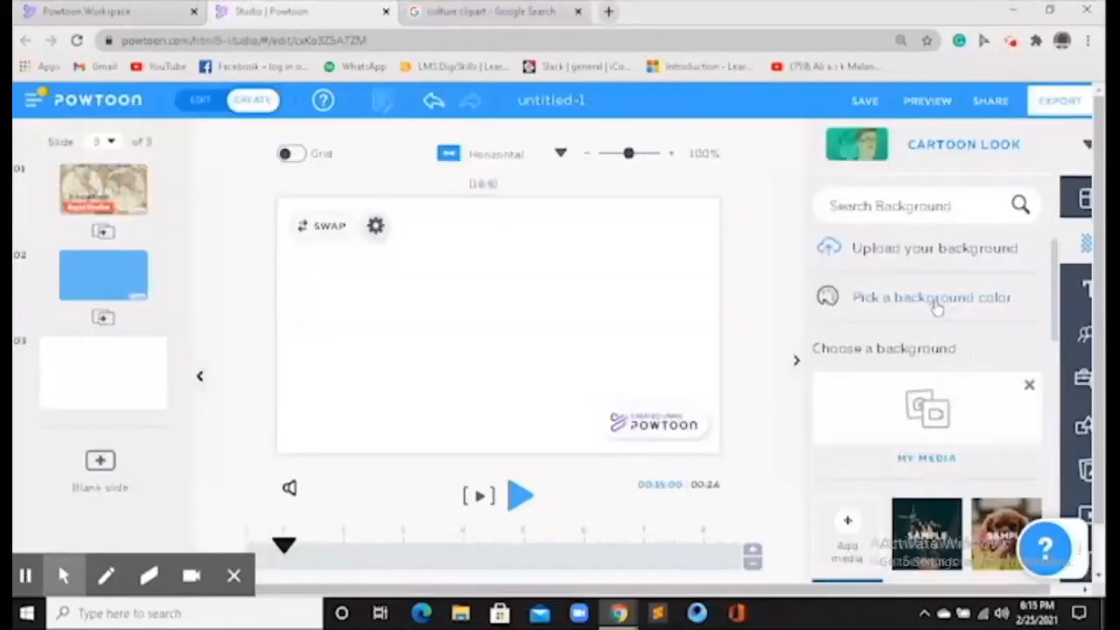
click(935, 302)
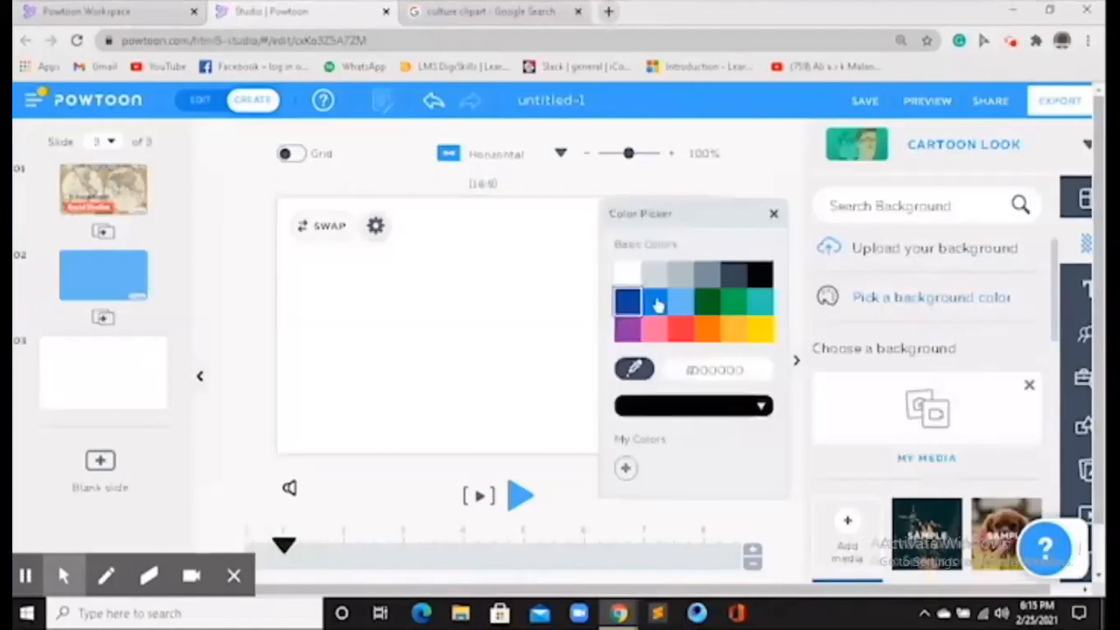
click(759, 302)
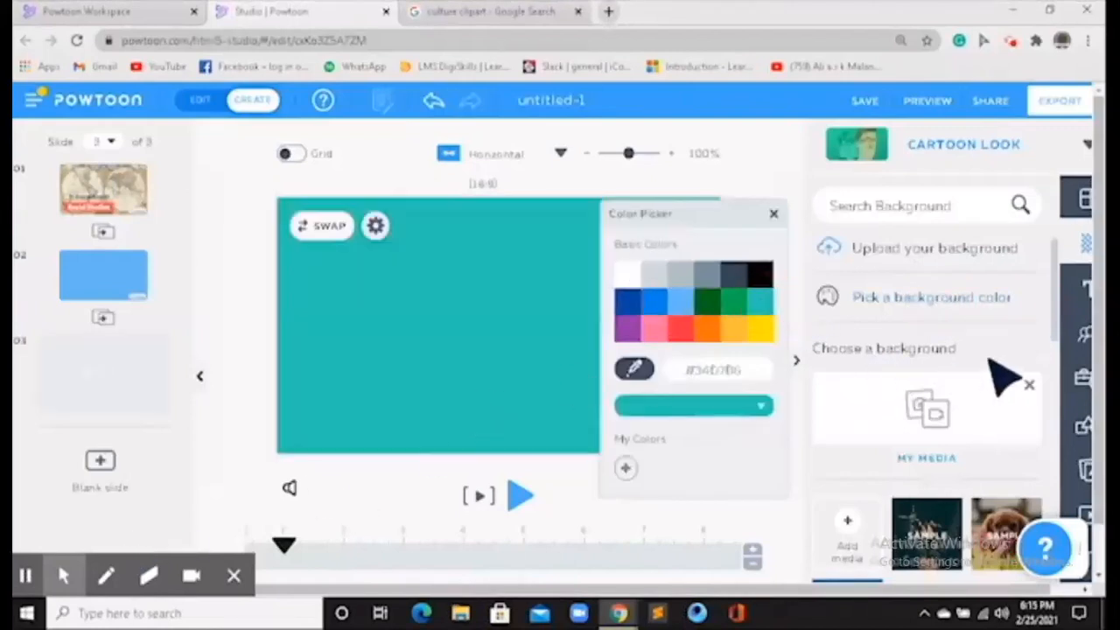
click(993, 364)
Step: Insert a title from the designed Titles collection on the teal third slide, reading "CULTURE" in white on a black box near the upper-left corner
click(1080, 297)
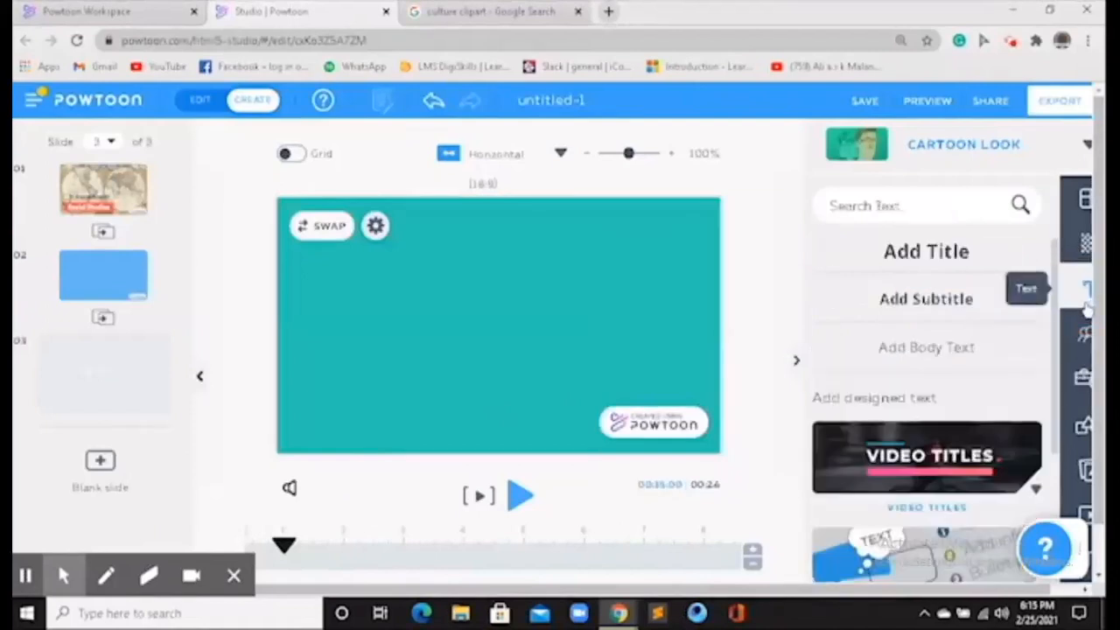
scroll(950, 380, down, 3)
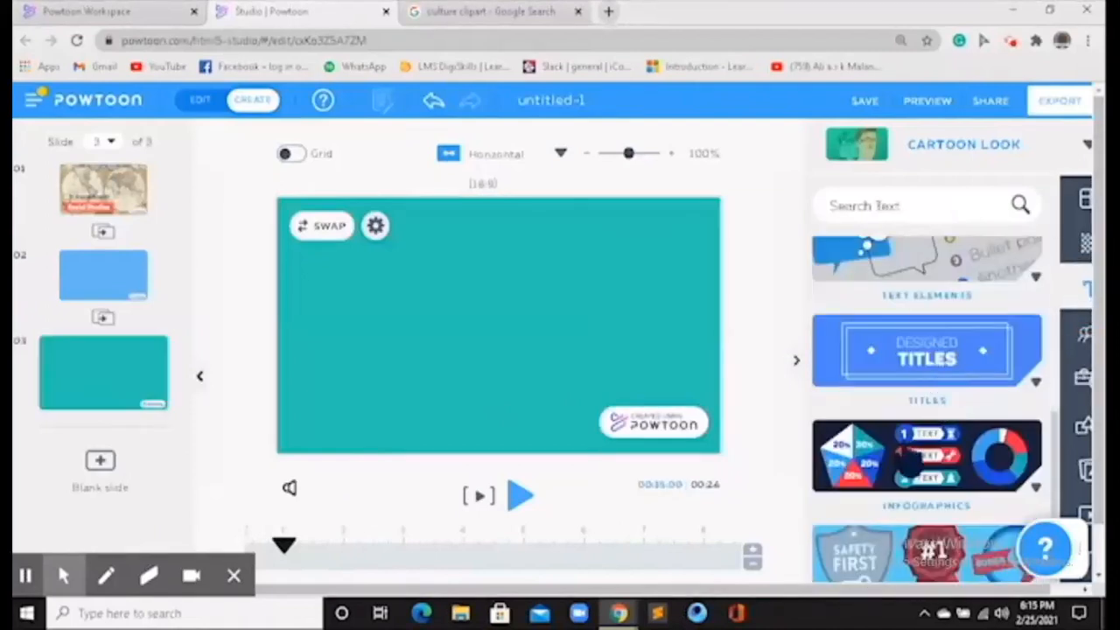
click(1033, 372)
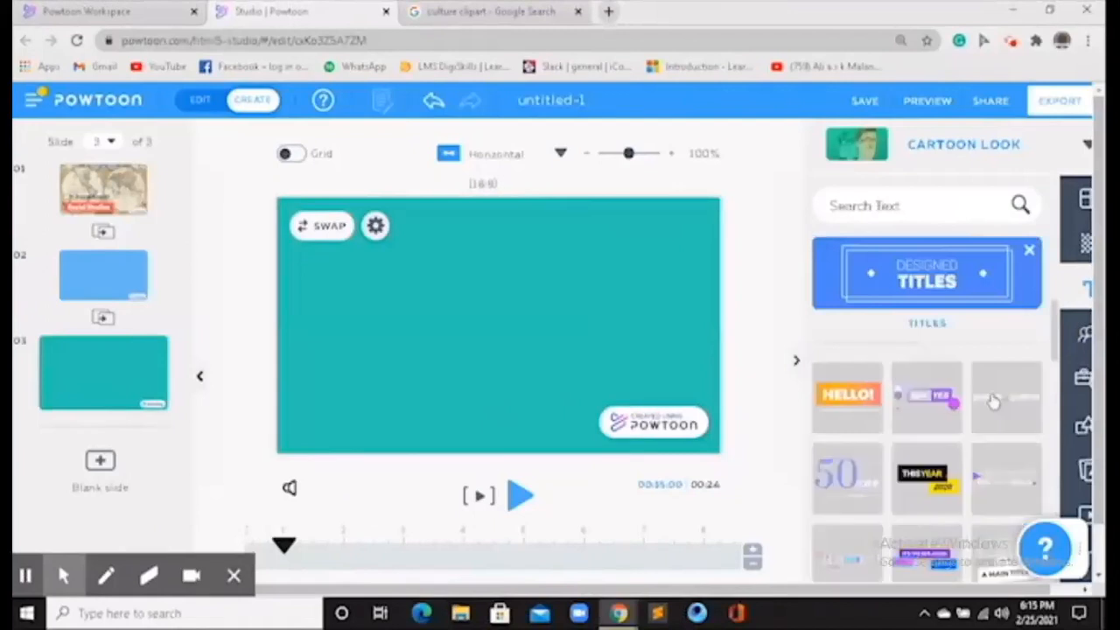
scroll(994, 401, up, 3)
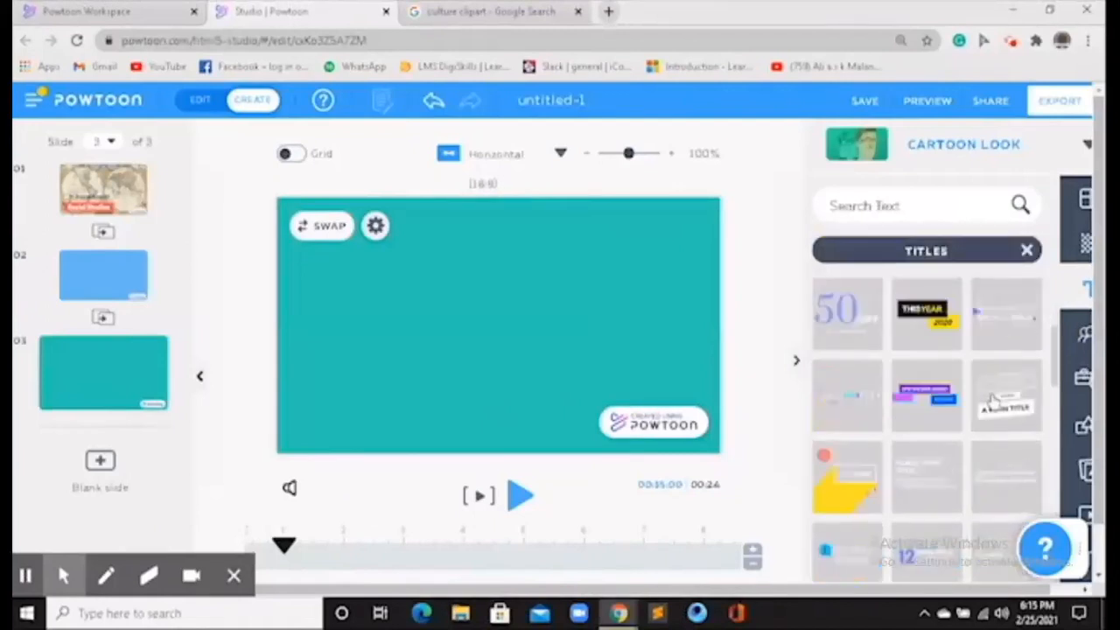
scroll(993, 401, down, 5)
scroll(993, 401, down, 3)
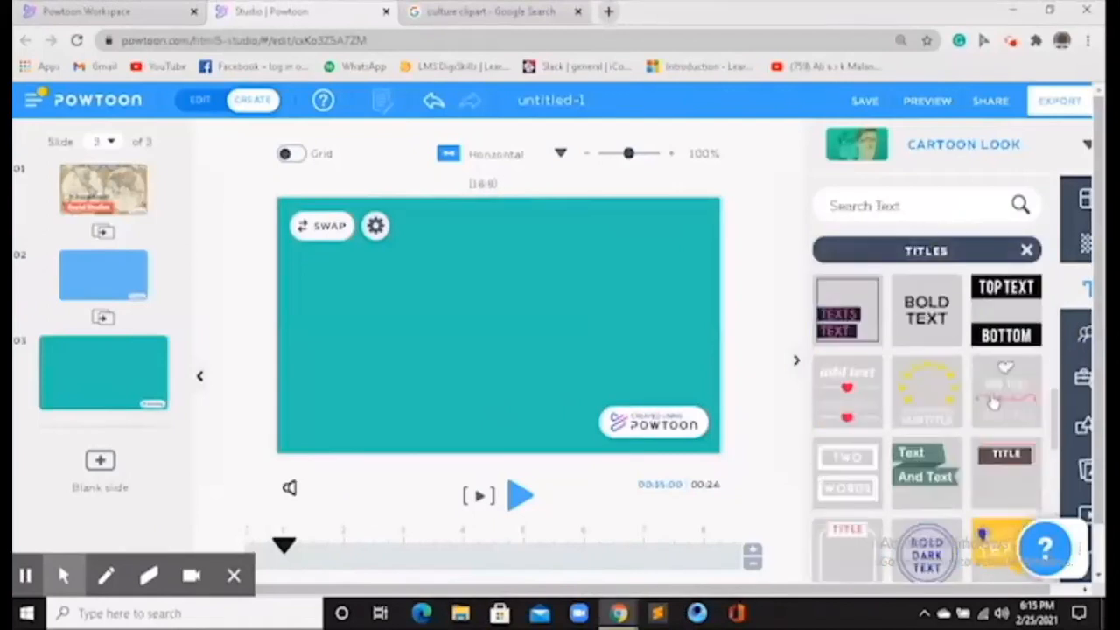
click(1000, 389)
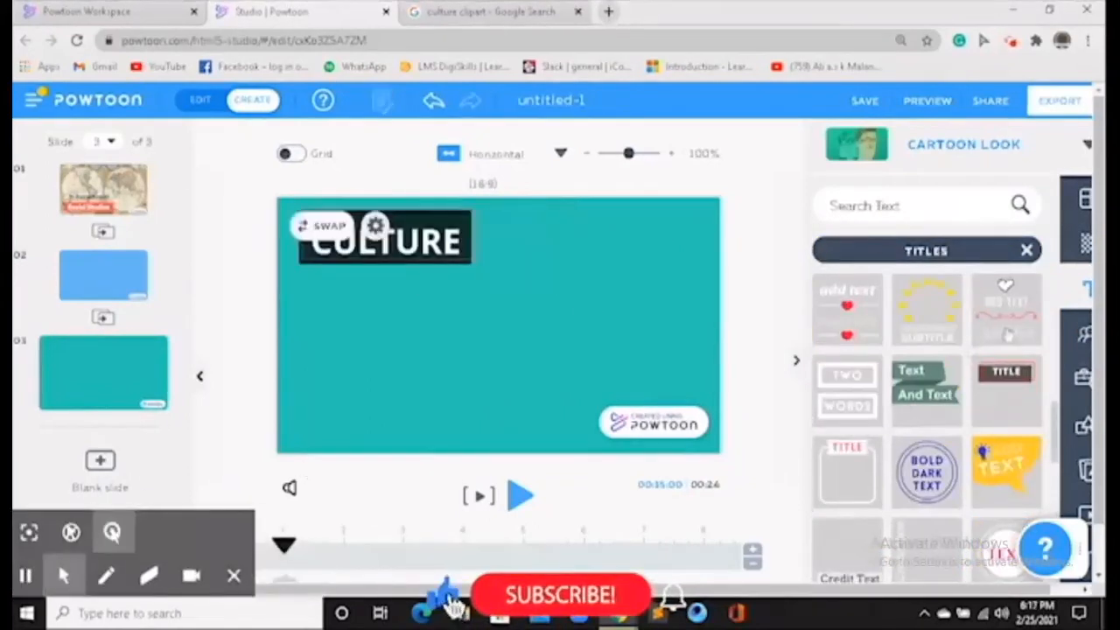
click(1083, 479)
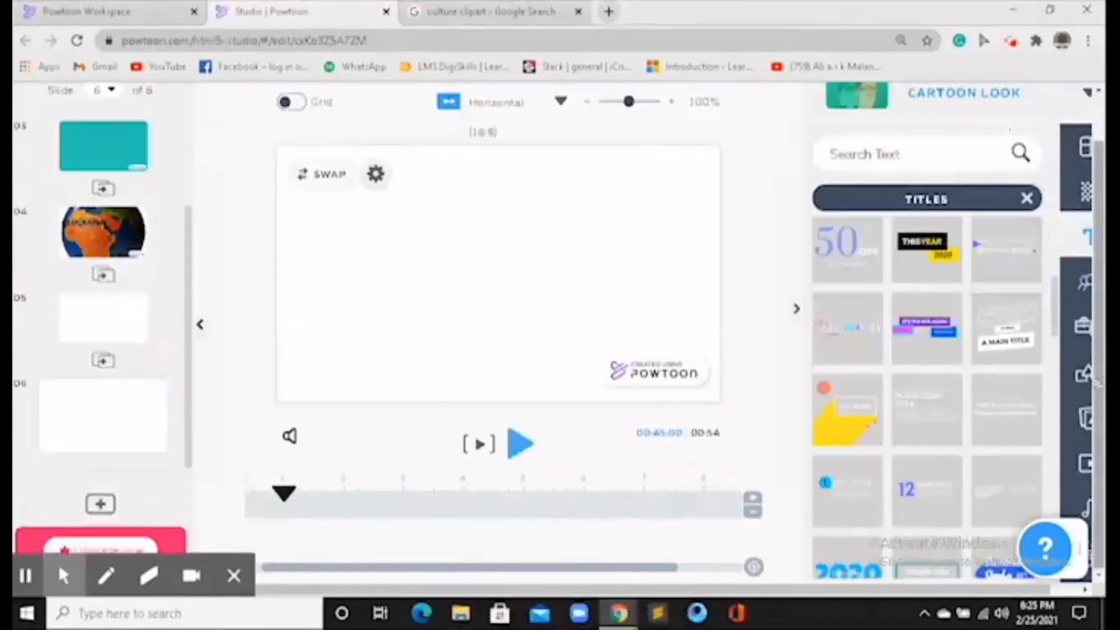
Step: Add the waving man in white shirt and red tie from The Office - Free characters at the left side of the sixth slide
click(1084, 284)
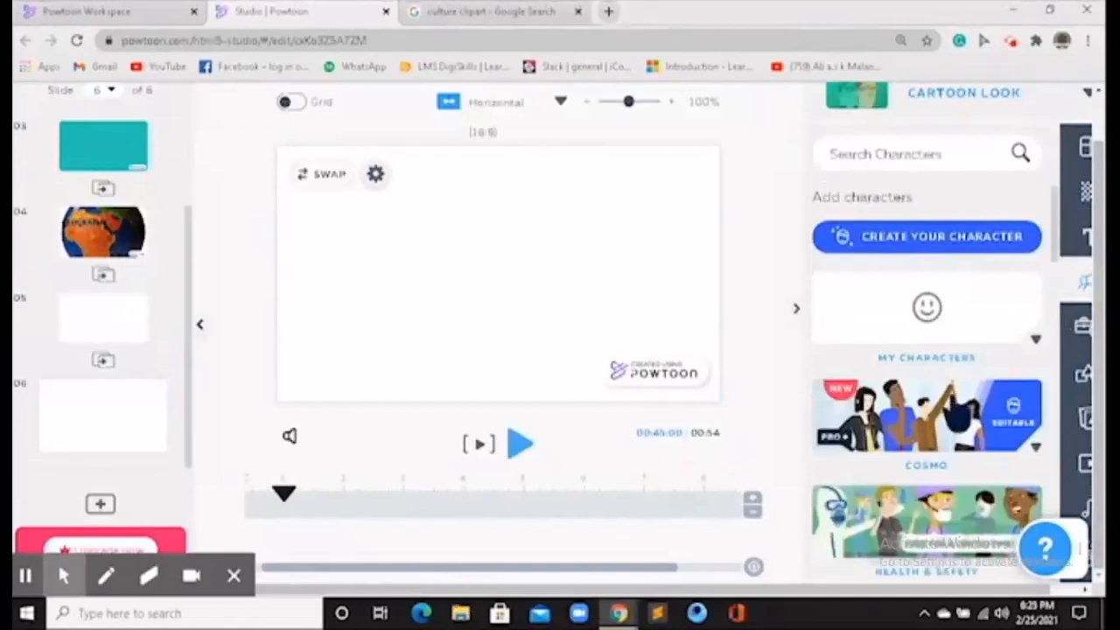
scroll(967, 324, down, 10)
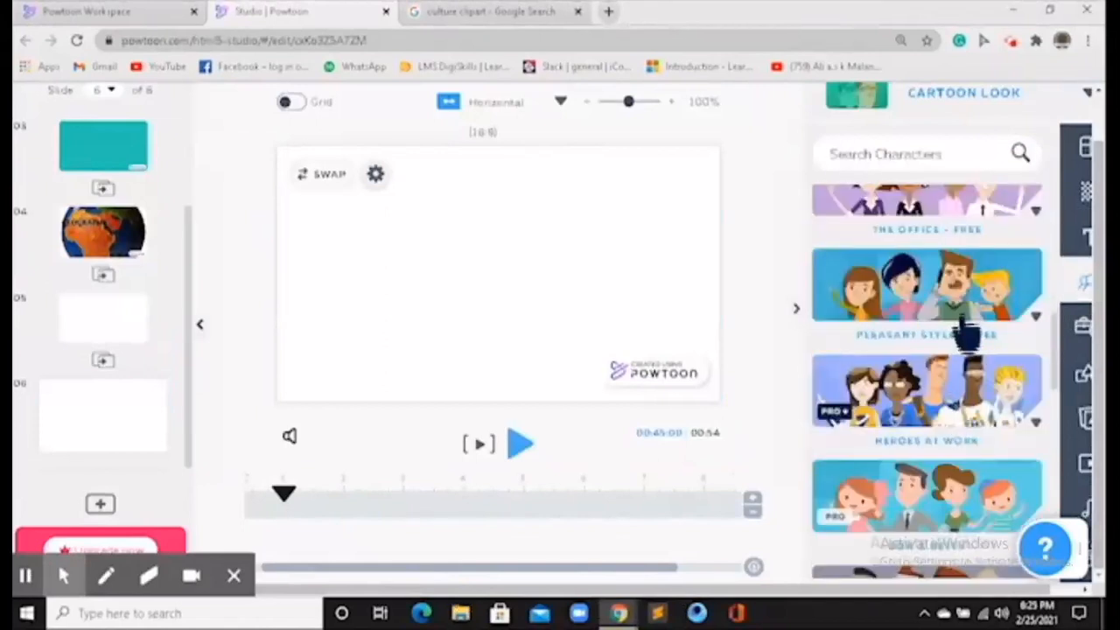
scroll(967, 324, down, 5)
scroll(997, 308, down, 10)
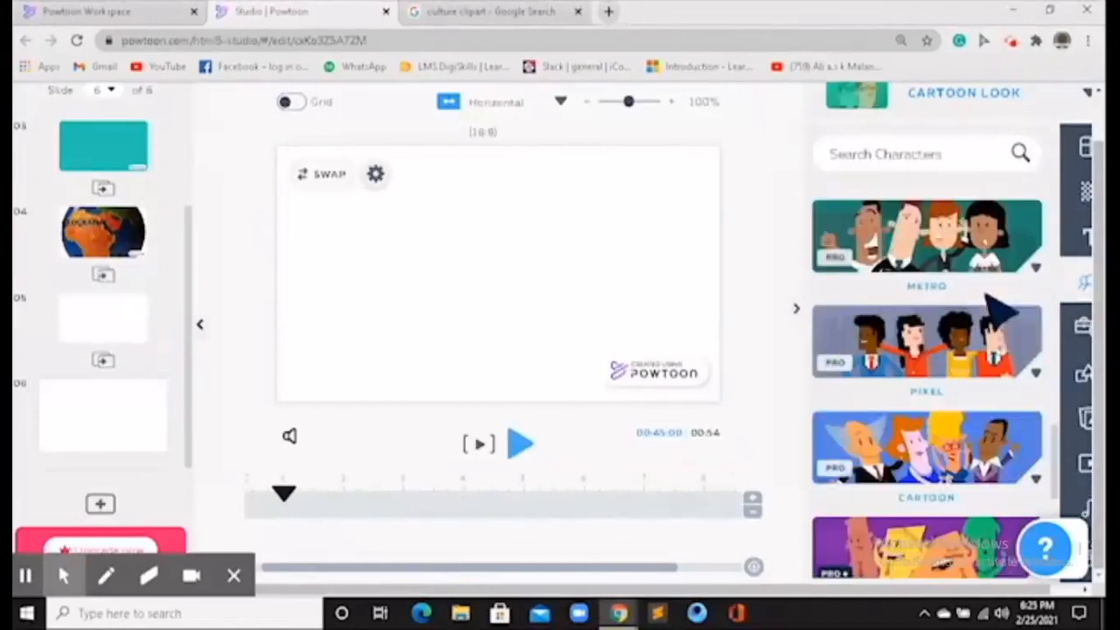
scroll(998, 308, up, 8)
scroll(989, 311, up, 6)
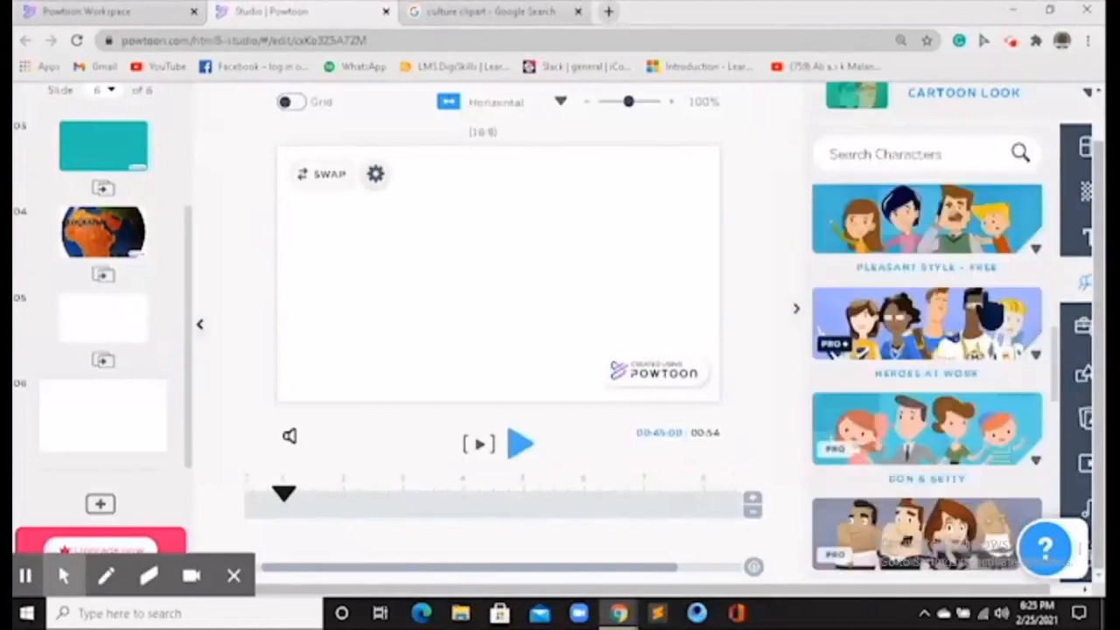
click(969, 300)
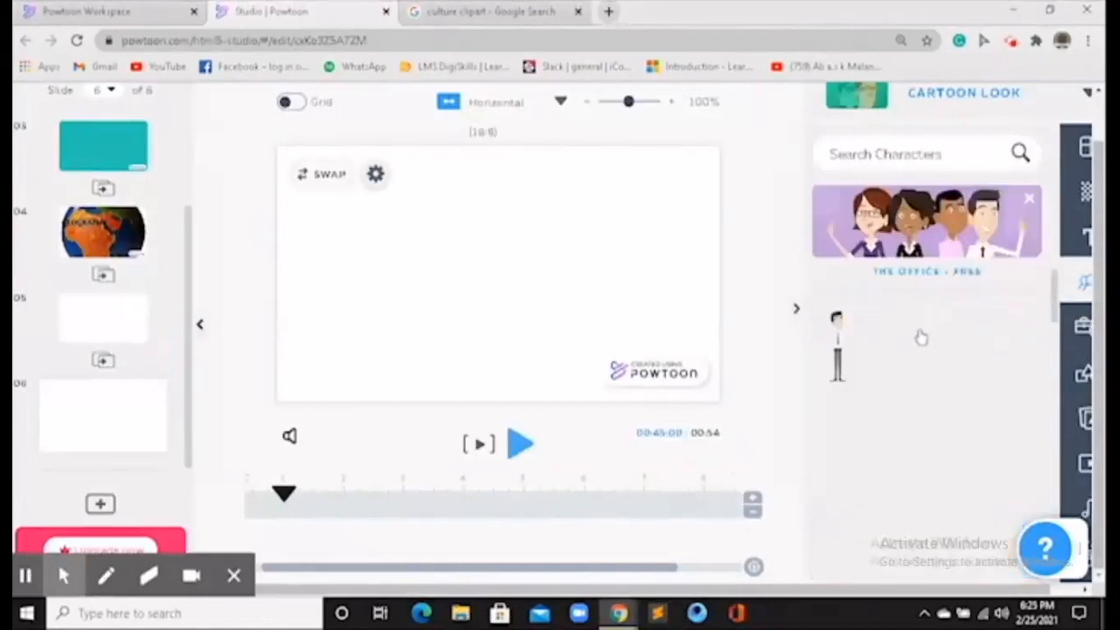
click(838, 350)
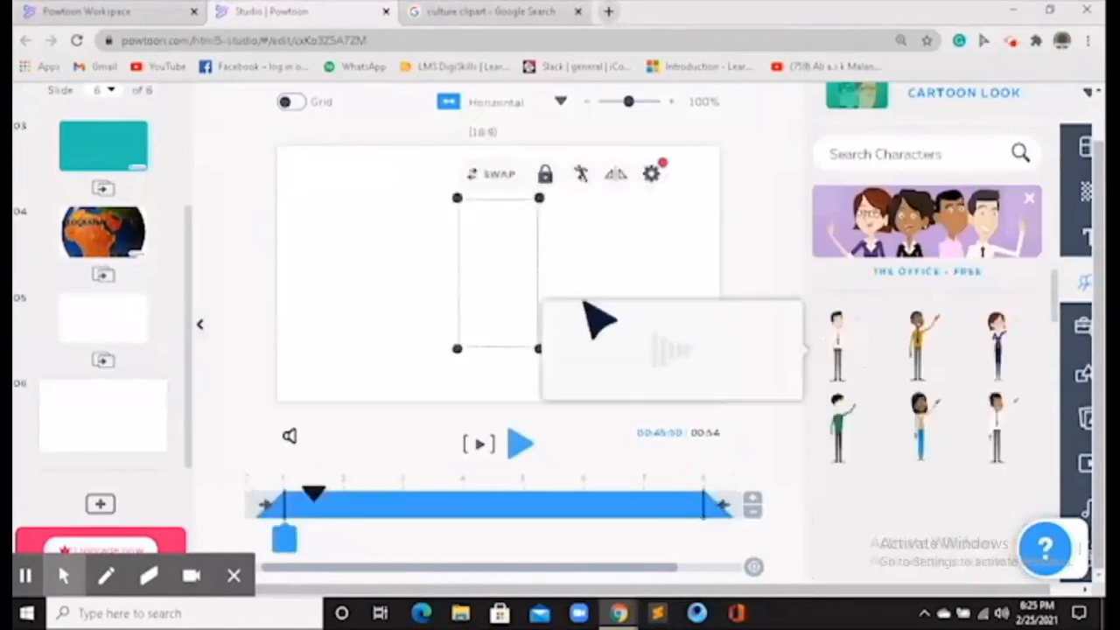
drag(477, 266, 325, 301)
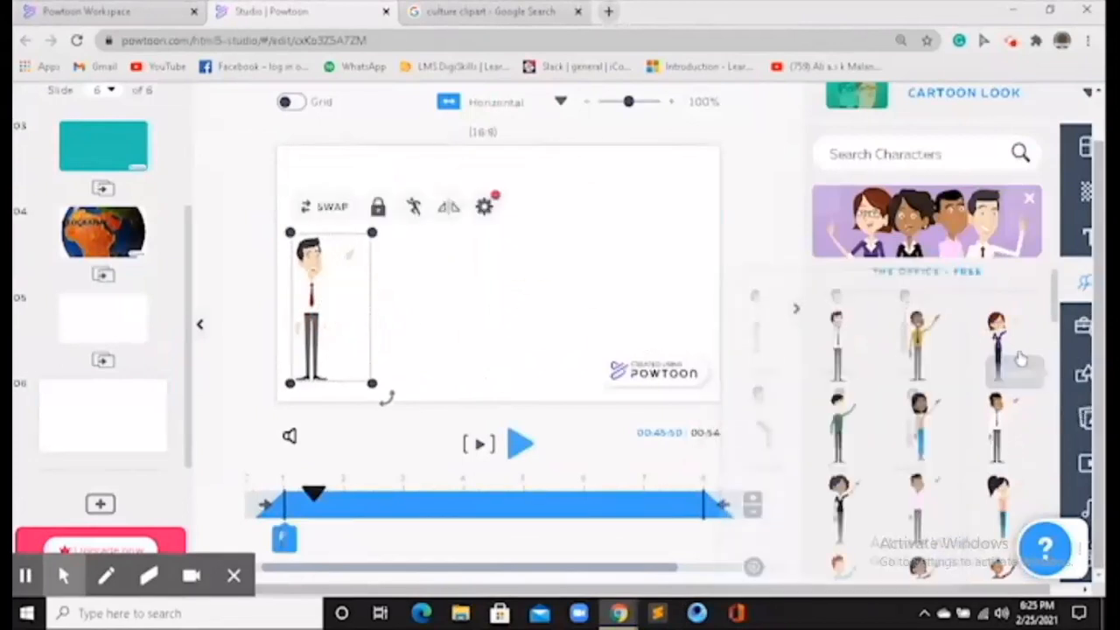
Step: Add the waving red-haired woman in the dark suit from The Office - Free characters at the right side of the slide
click(1013, 330)
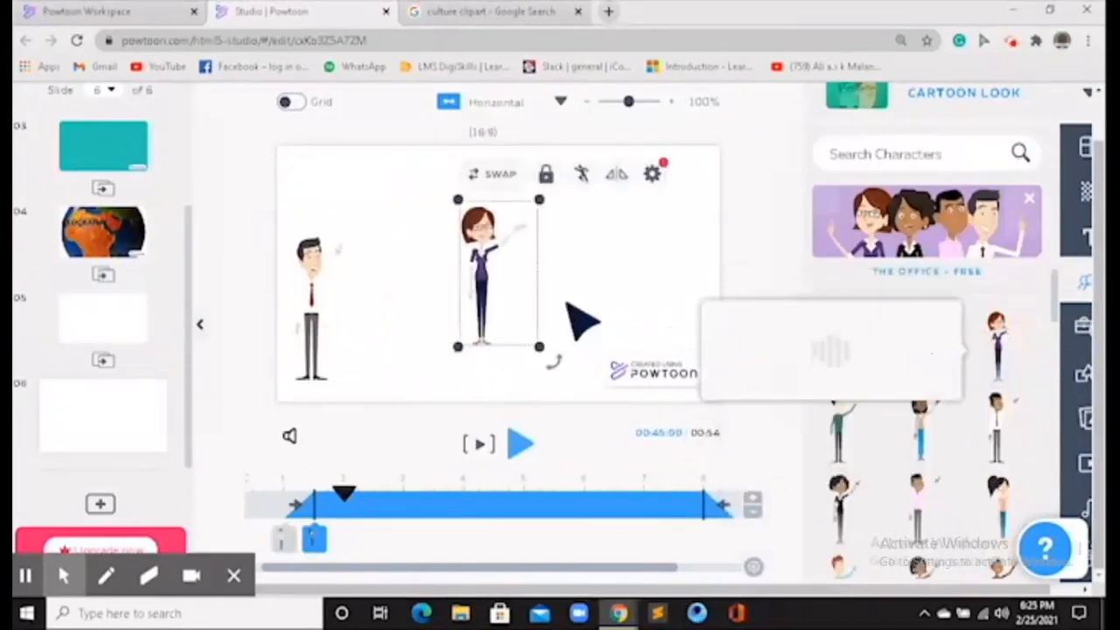
drag(512, 289, 682, 320)
click(753, 320)
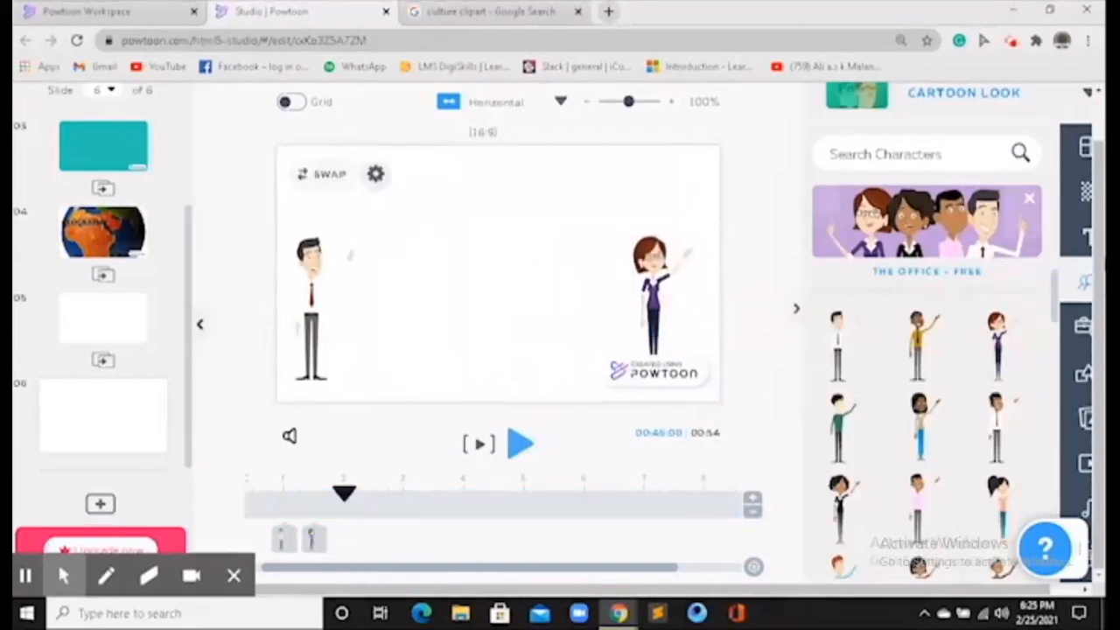
Step: Set the background colour of the sixth slide to light grey
click(1082, 209)
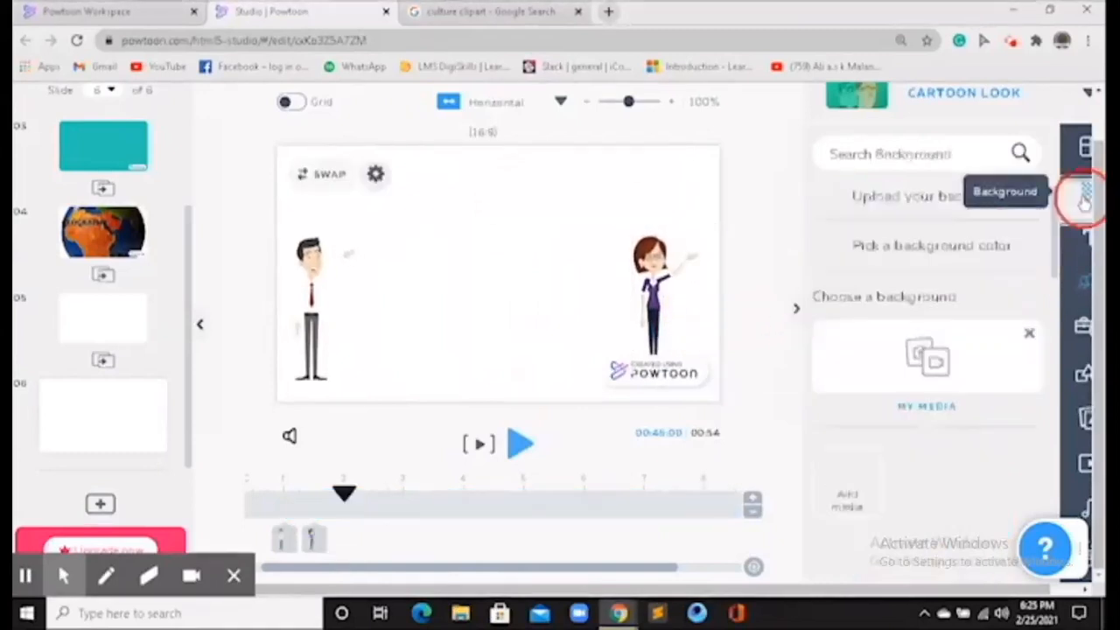
click(1084, 203)
click(1083, 198)
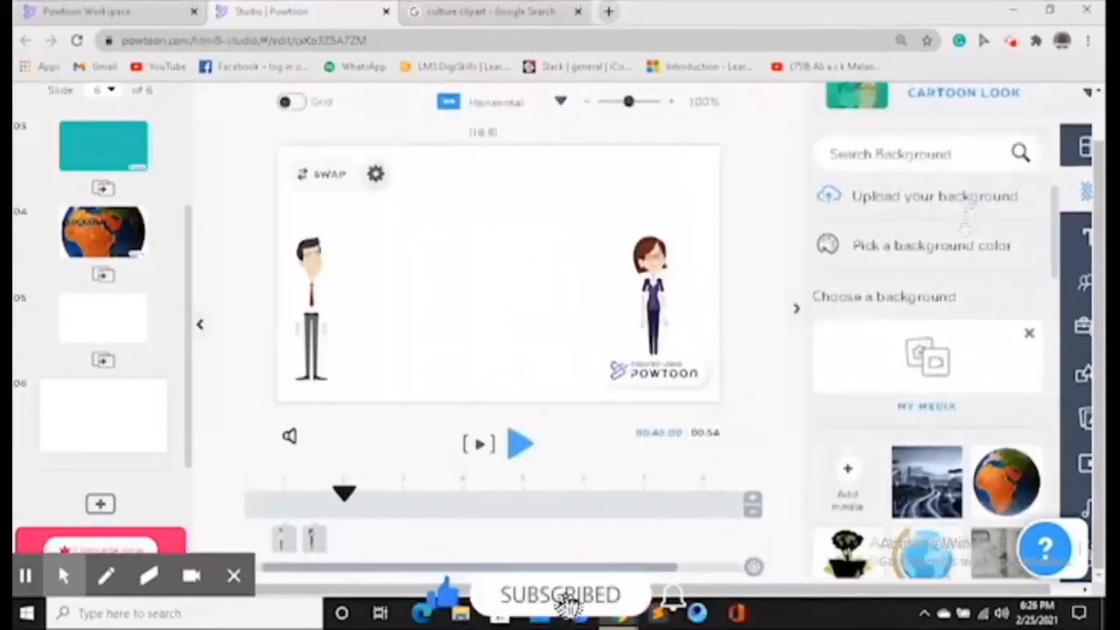
scroll(950, 248, down, 1)
scroll(952, 250, up, 1)
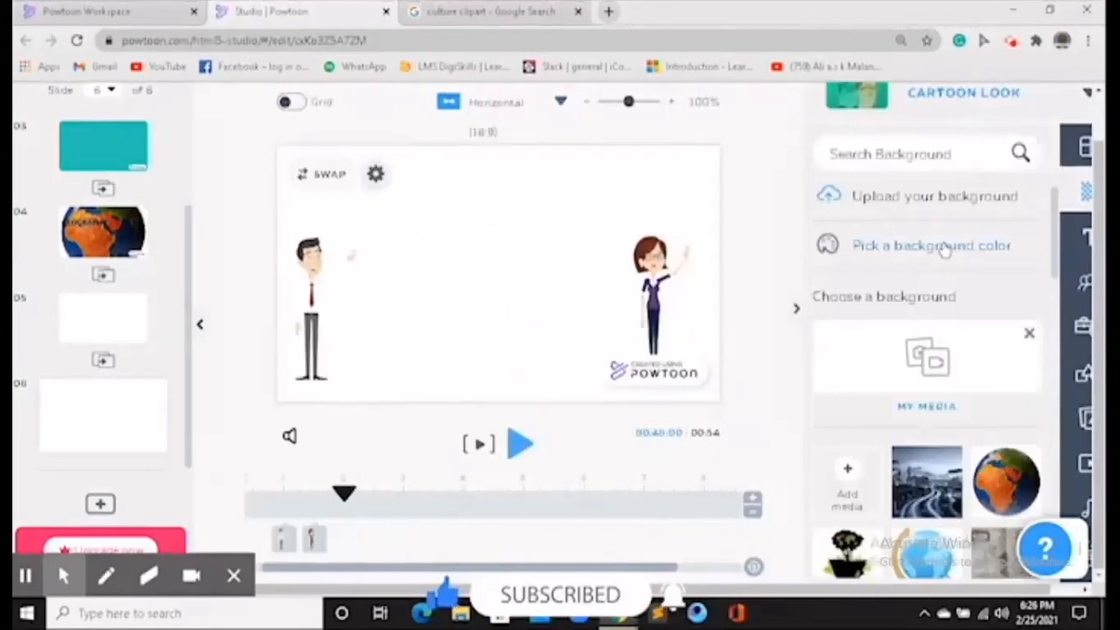
click(938, 245)
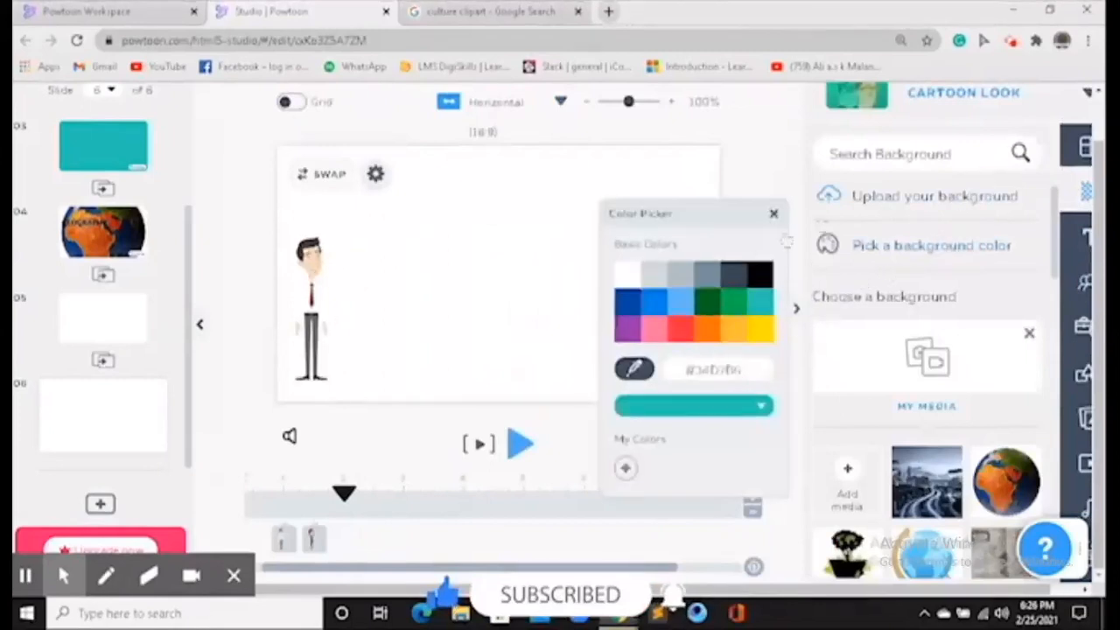
click(658, 277)
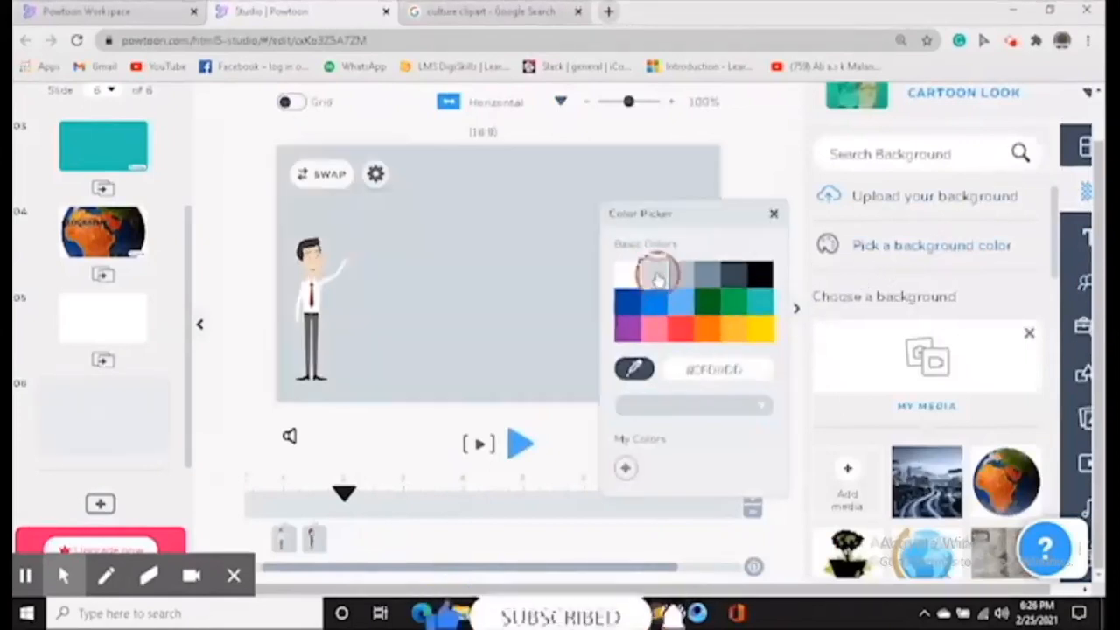
click(869, 422)
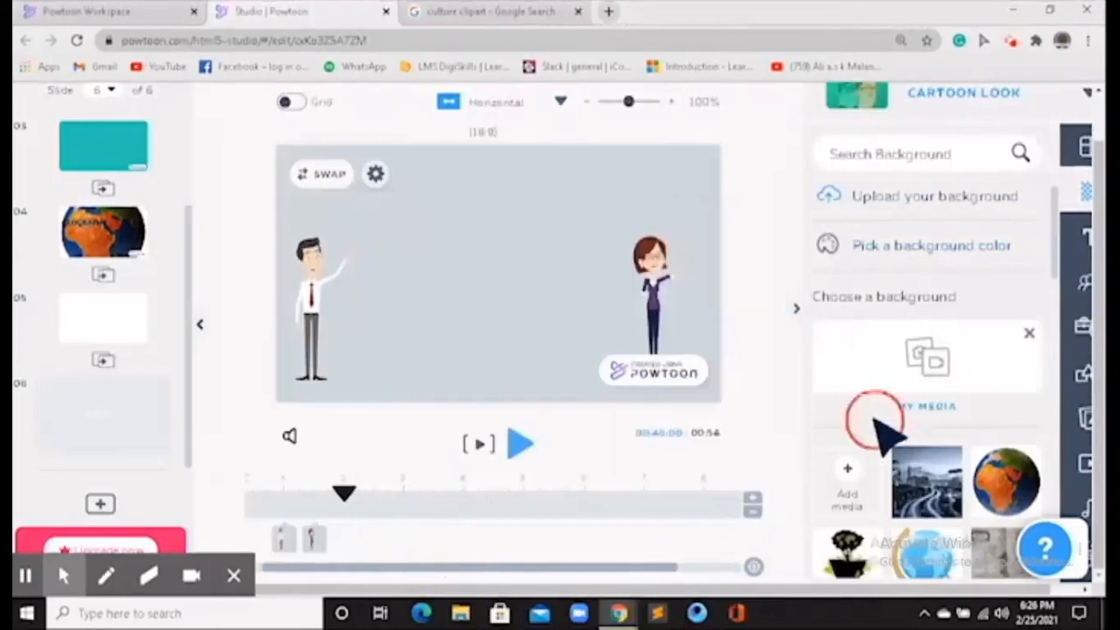
Step: Insert the teal burst-lines animated shape across the top of the slide, above the two characters
click(1077, 386)
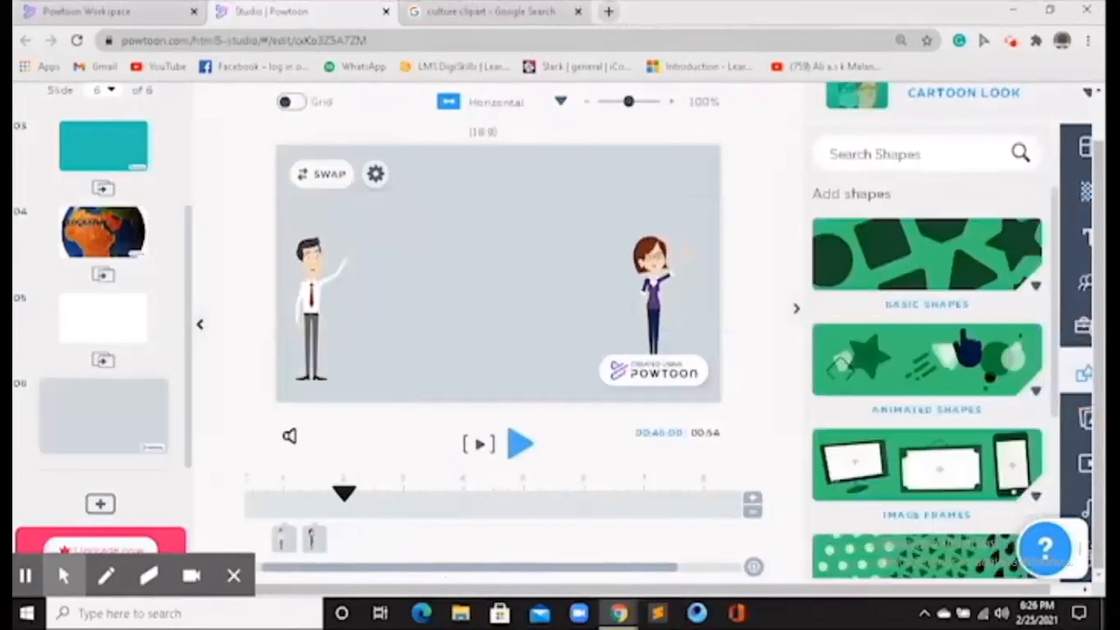
scroll(967, 341, down, 1)
click(987, 310)
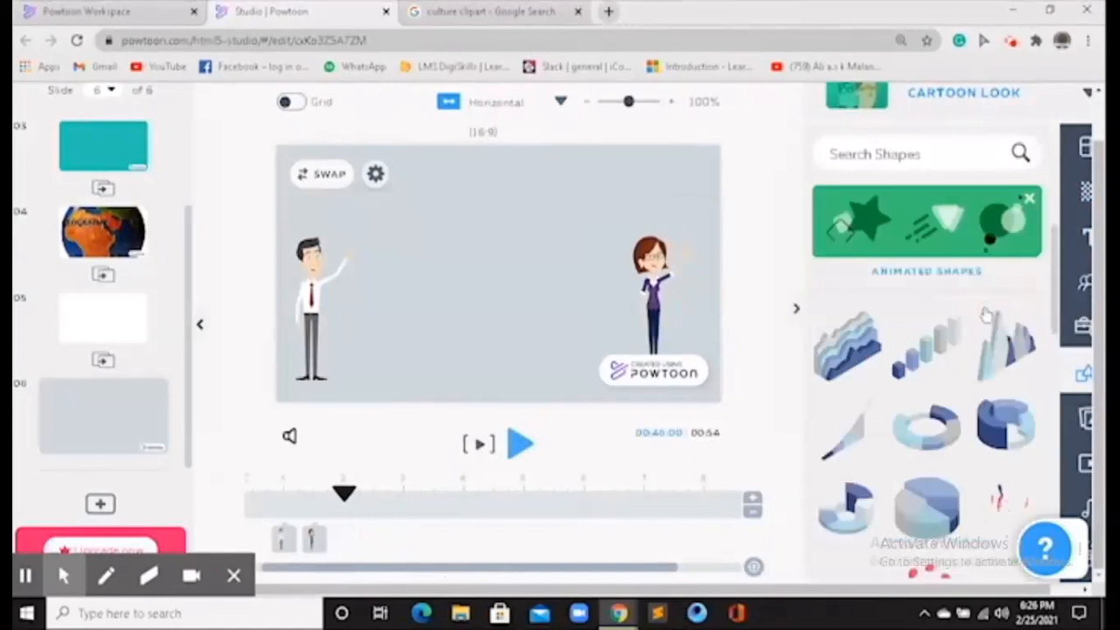
scroll(992, 325, down, 5)
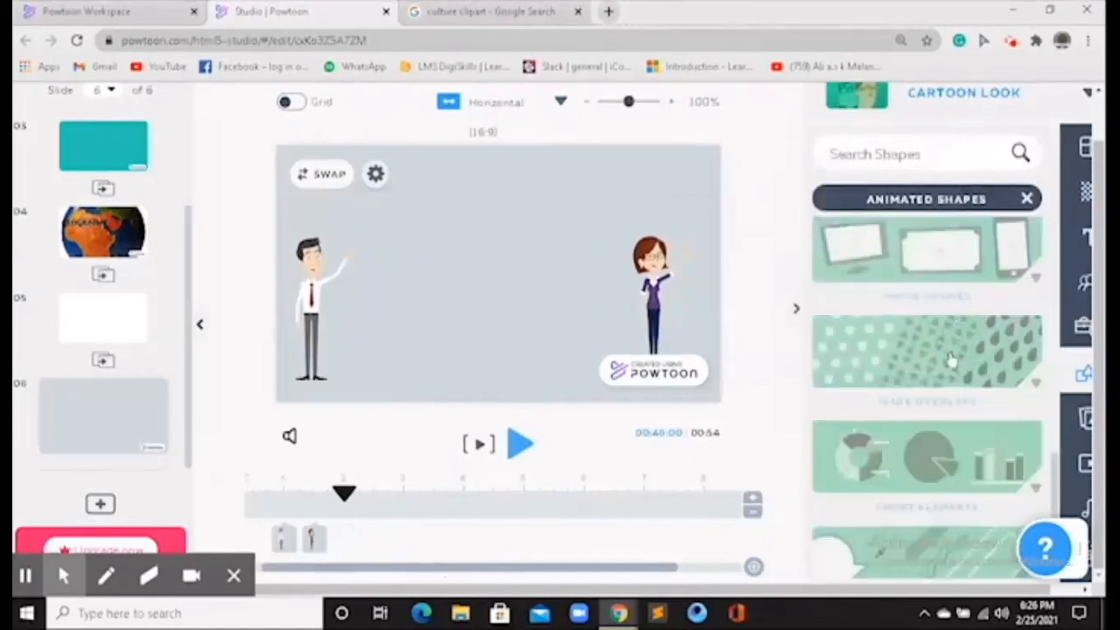
click(971, 287)
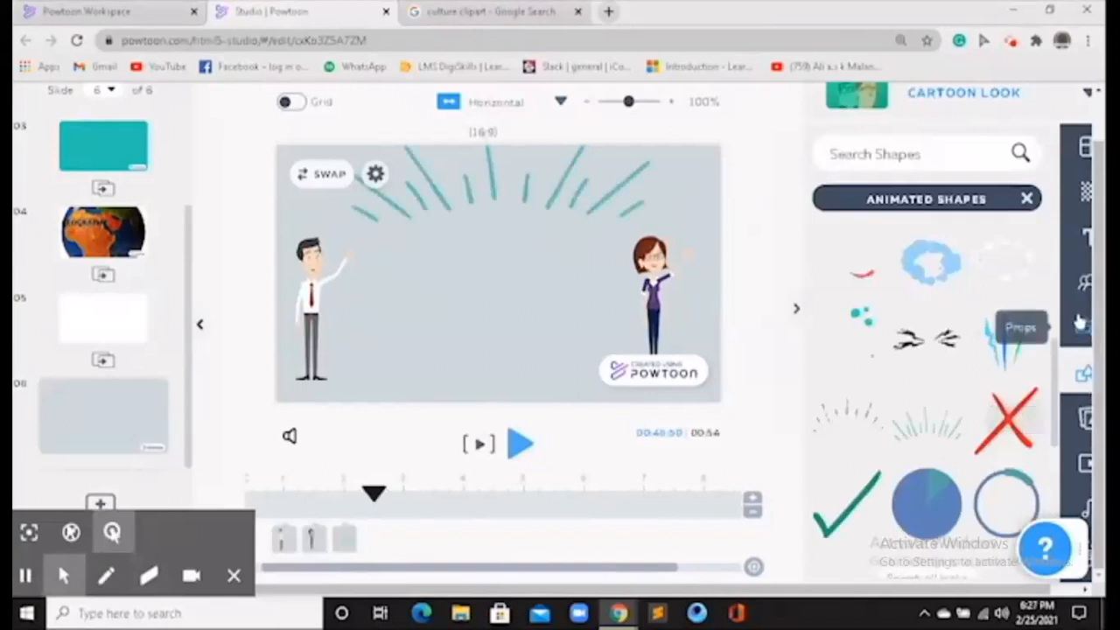
Step: Add the pink daisy-like flower from the Nature props and place it at the bottom edge, just right of the man
click(1082, 323)
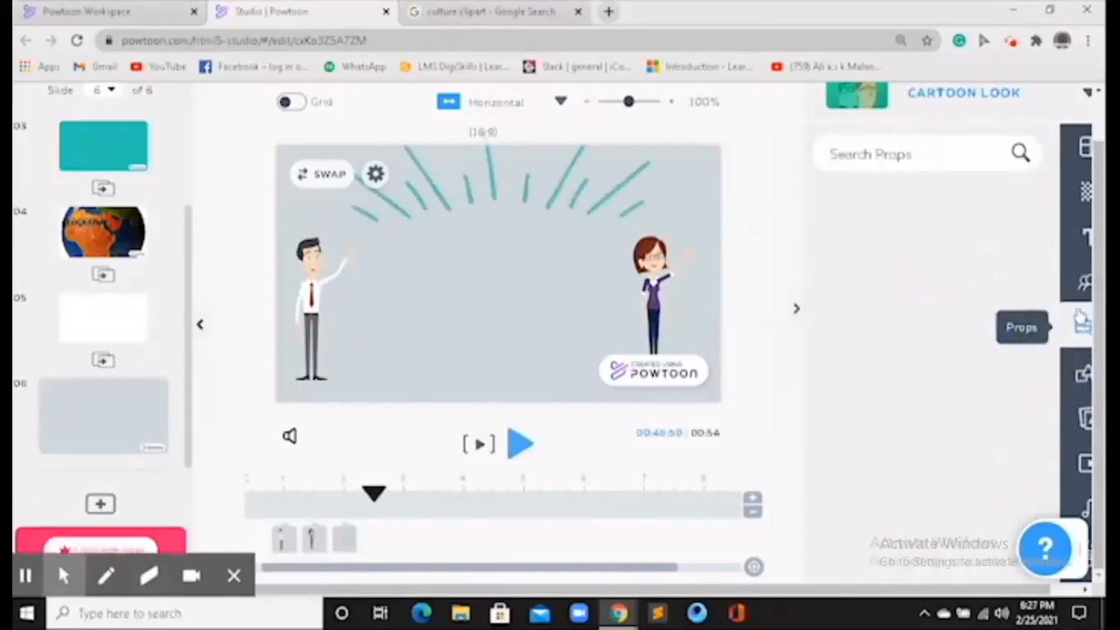
scroll(971, 385, down, 5)
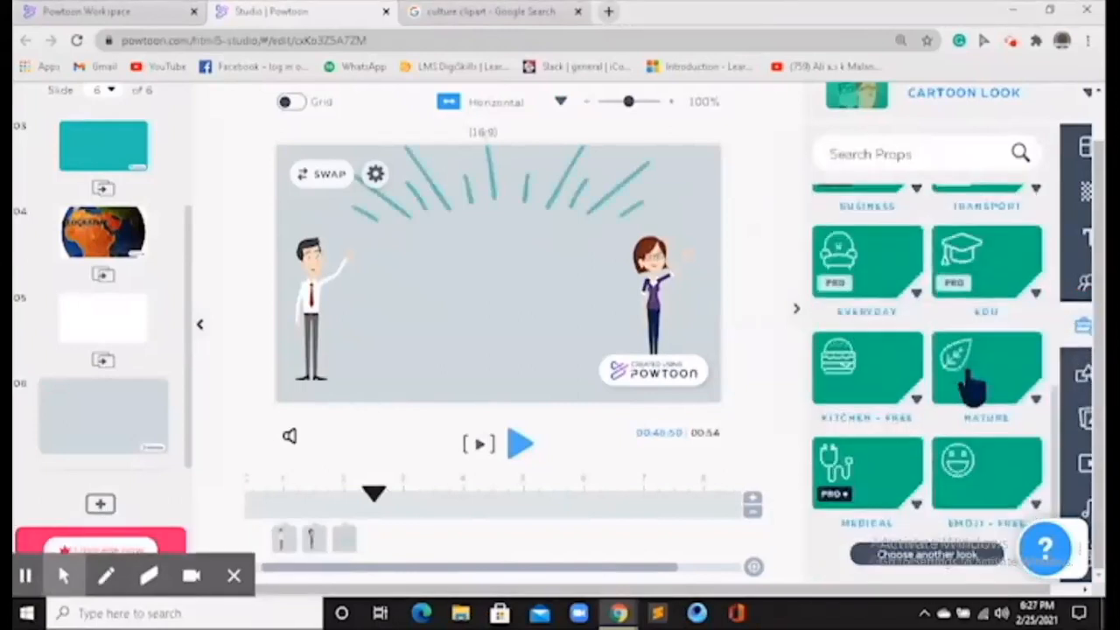
click(971, 385)
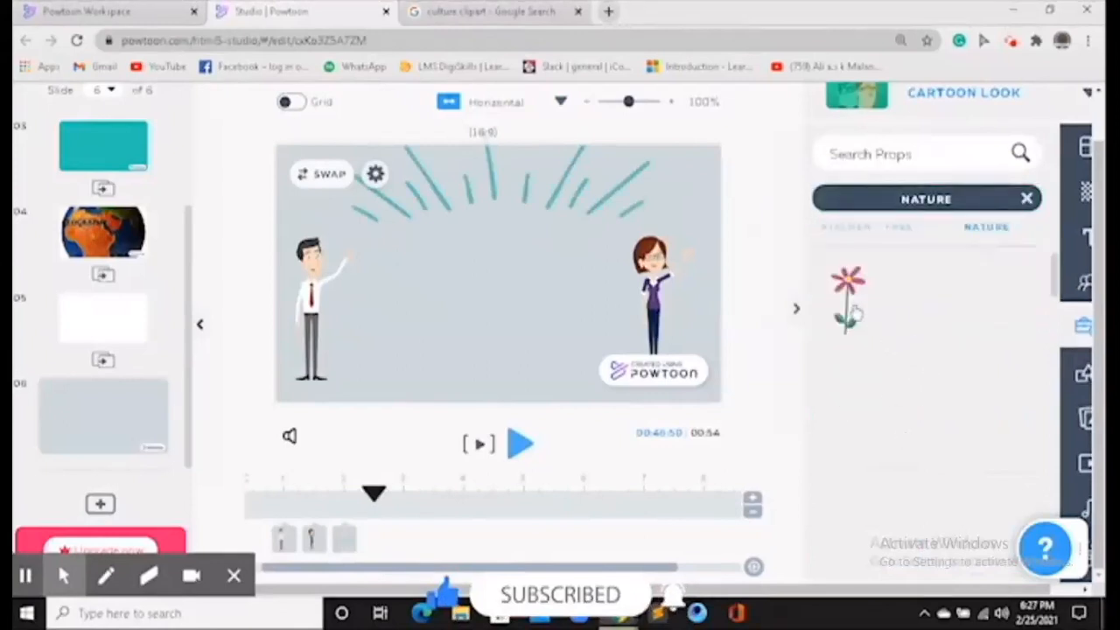
click(853, 310)
click(473, 308)
drag(474, 310, 400, 379)
Step: Add the orange flower and the blue flower from the Nature props in a row to the right of the pink one
click(859, 380)
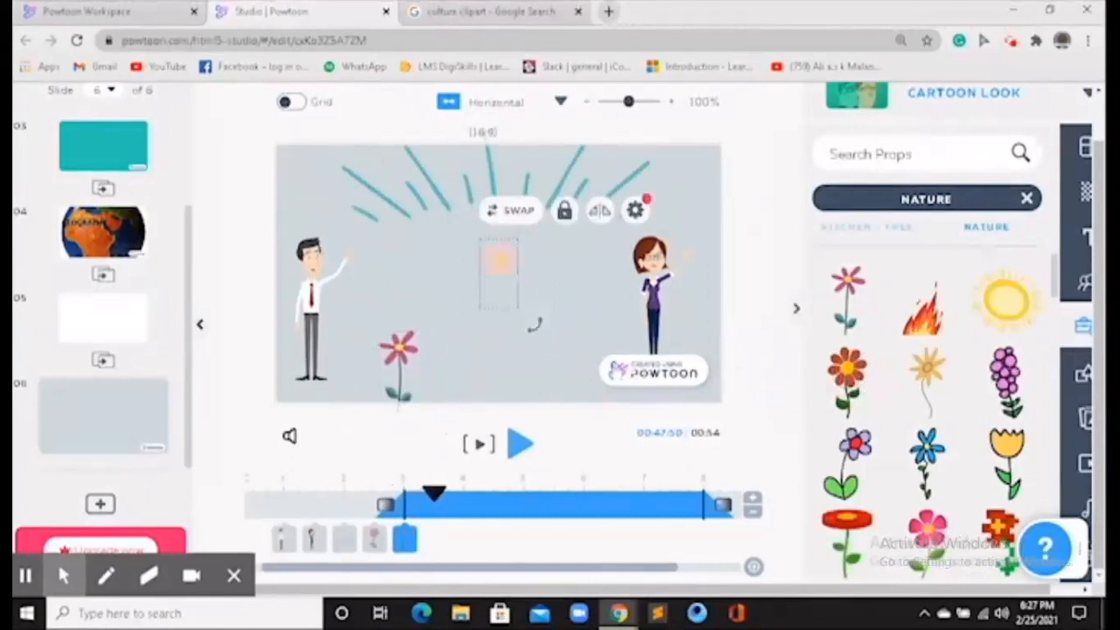
drag(499, 294, 449, 420)
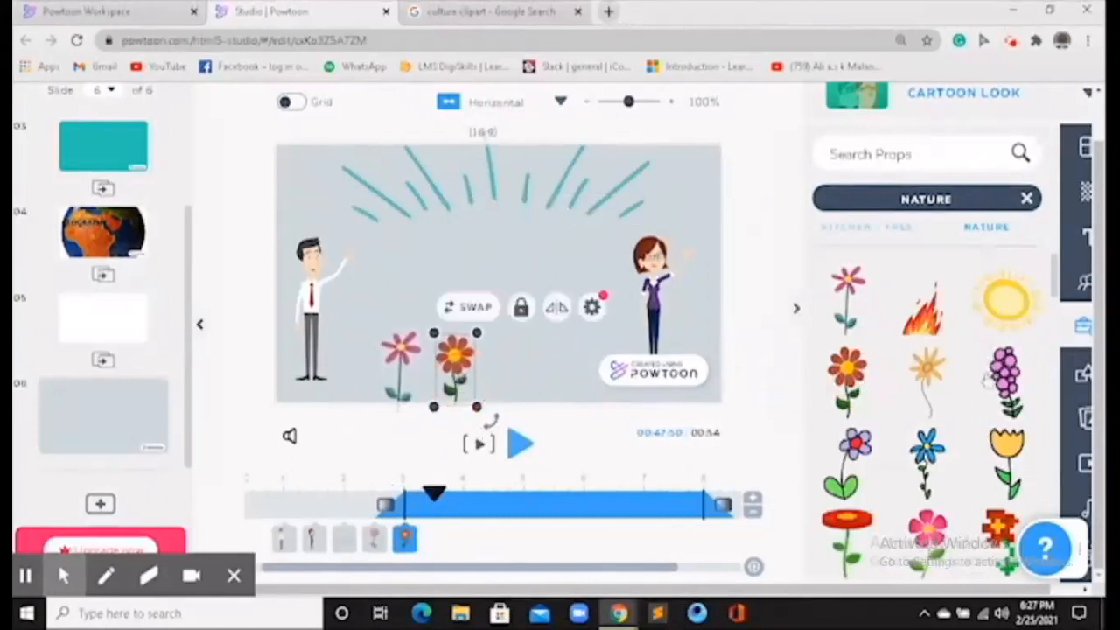
click(928, 446)
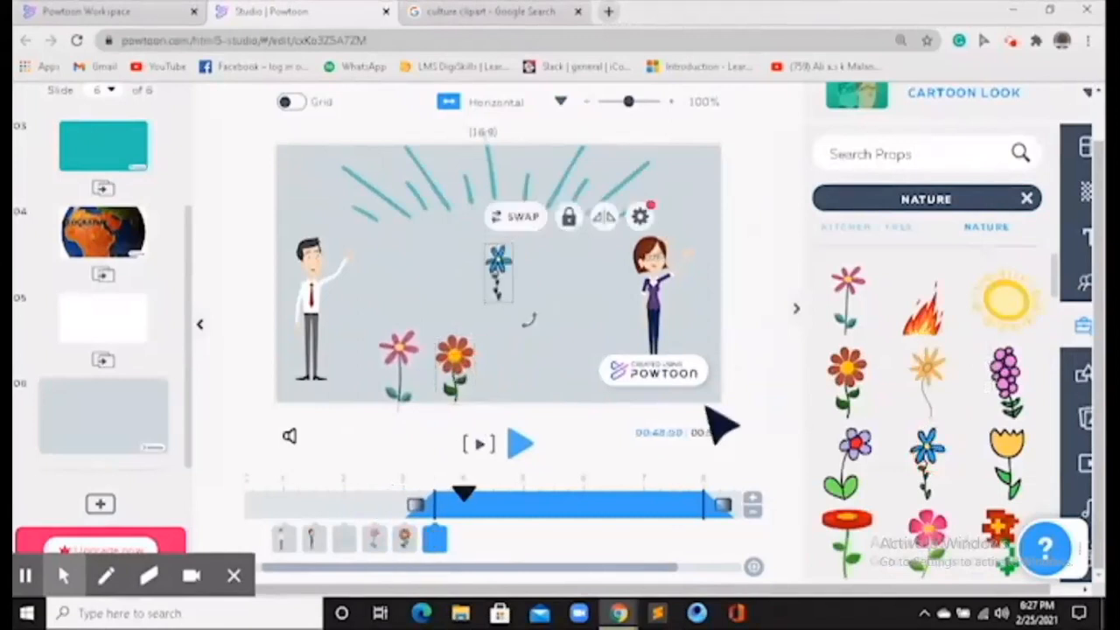
drag(514, 305, 527, 379)
Step: Open the sound library to choose a soundtrack for the presentation
mouse_move(62, 575)
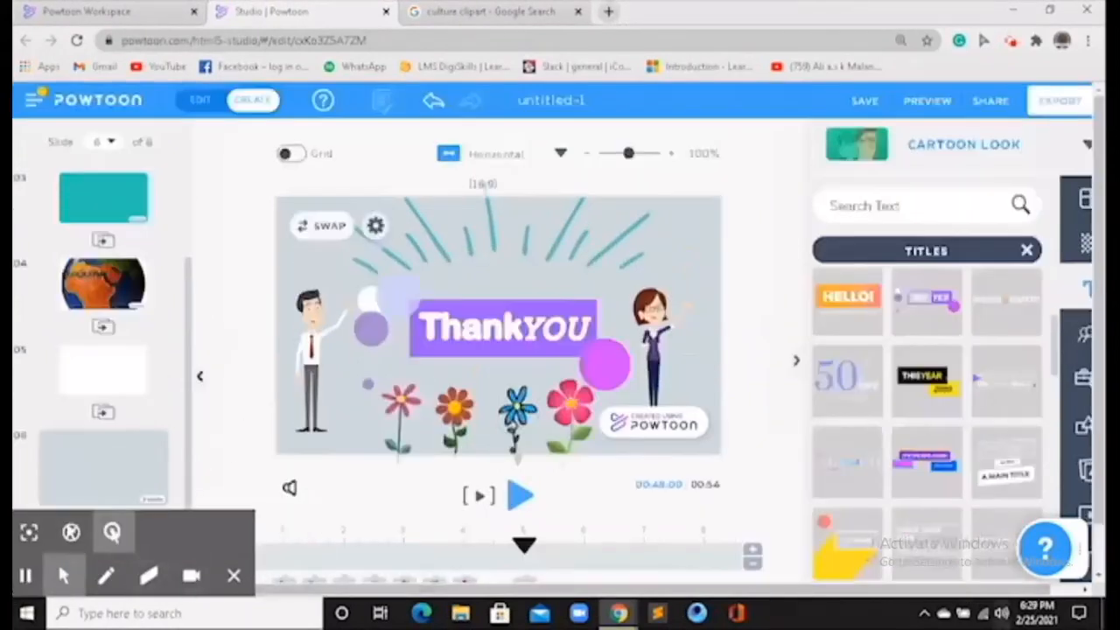
scroll(1089, 490, down, 1)
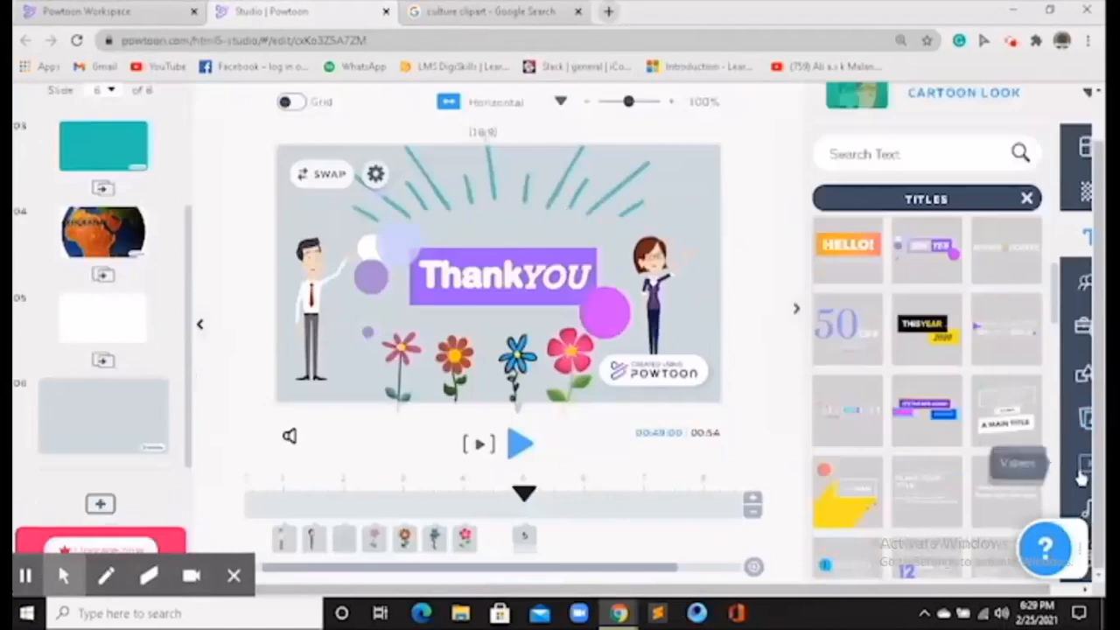
click(1089, 513)
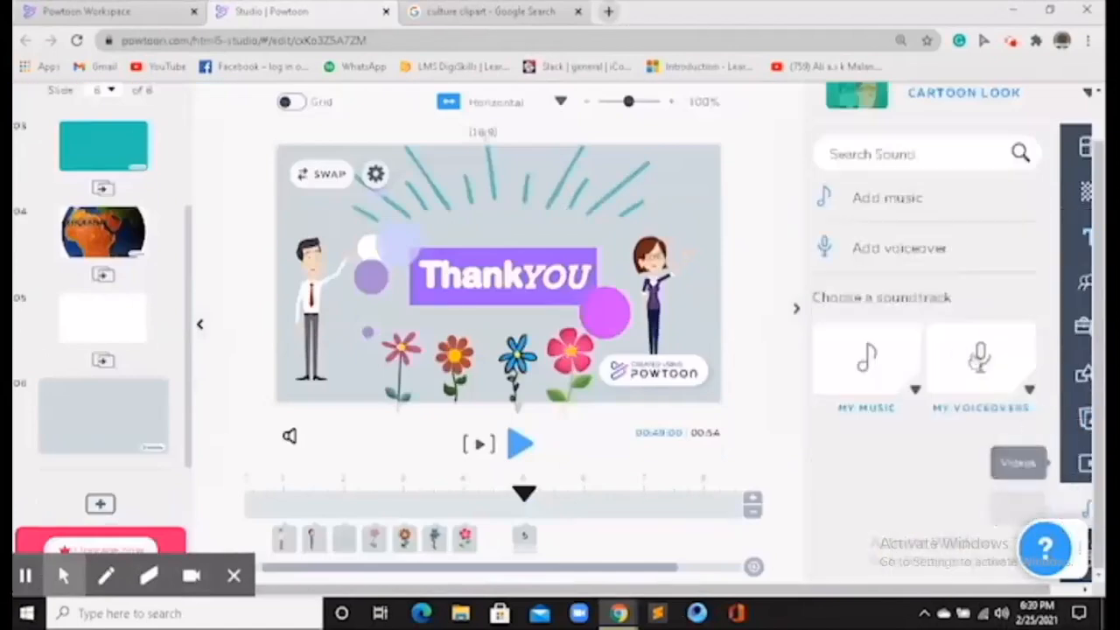
click(871, 368)
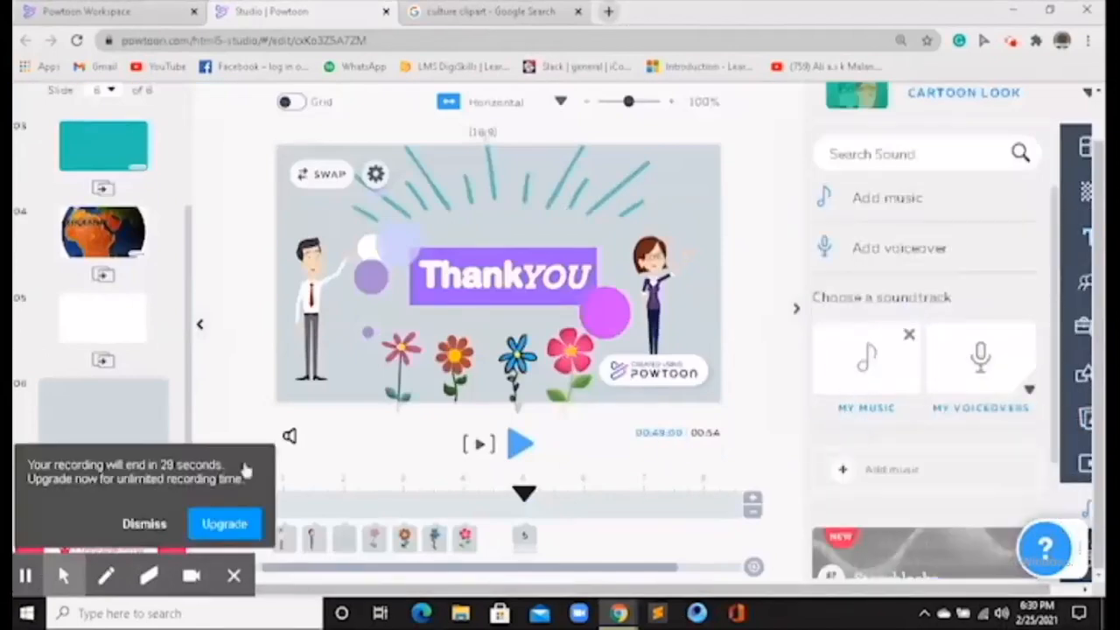
scroll(972, 466, down, 2)
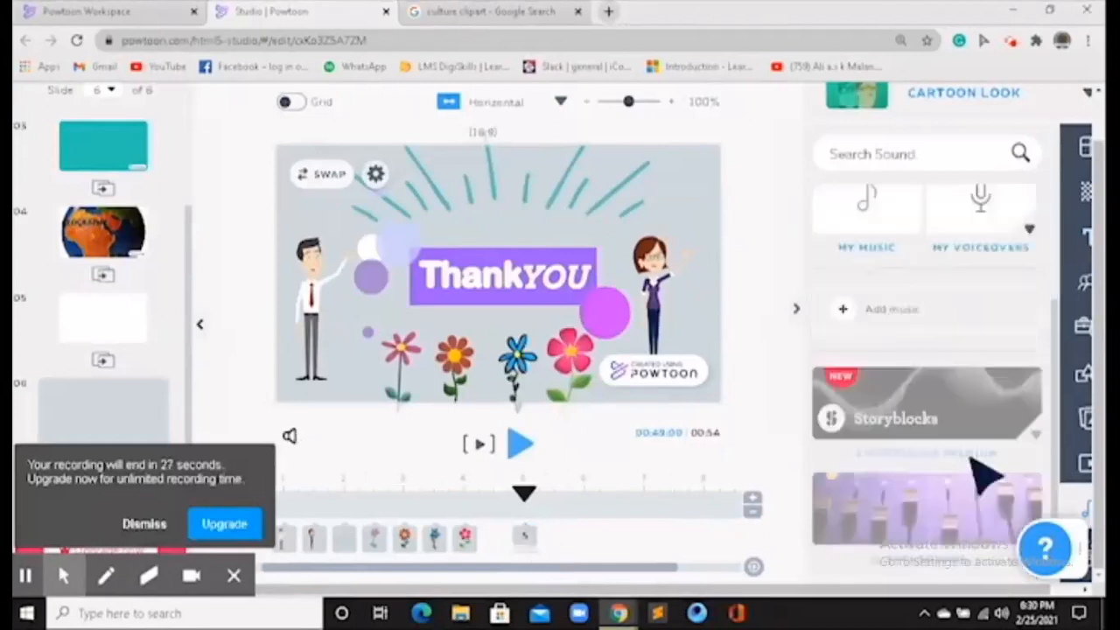
click(959, 301)
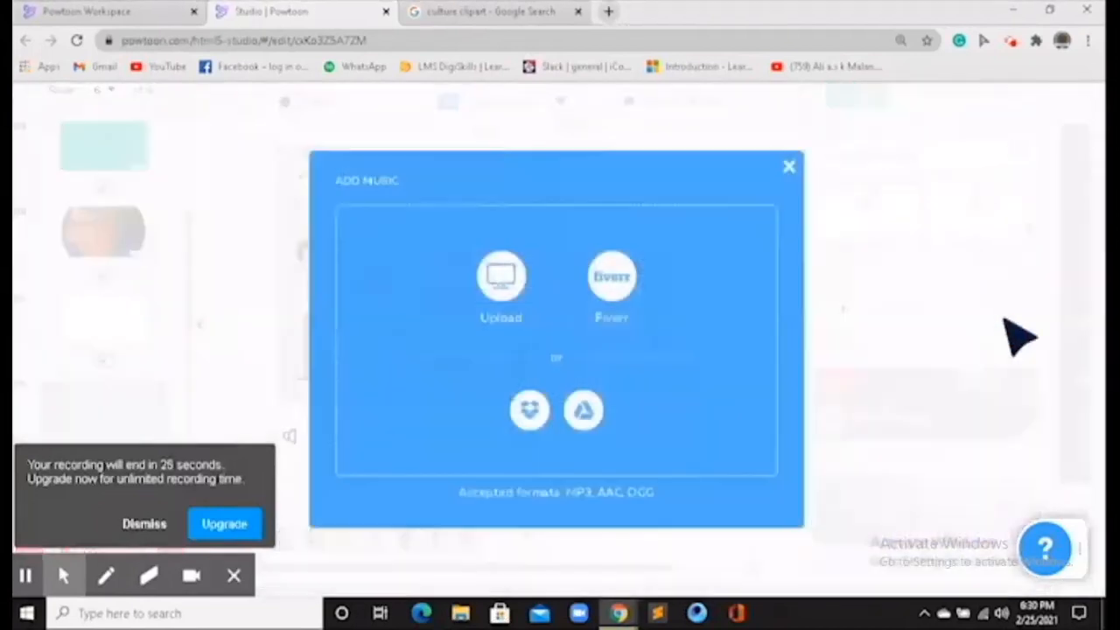
click(789, 168)
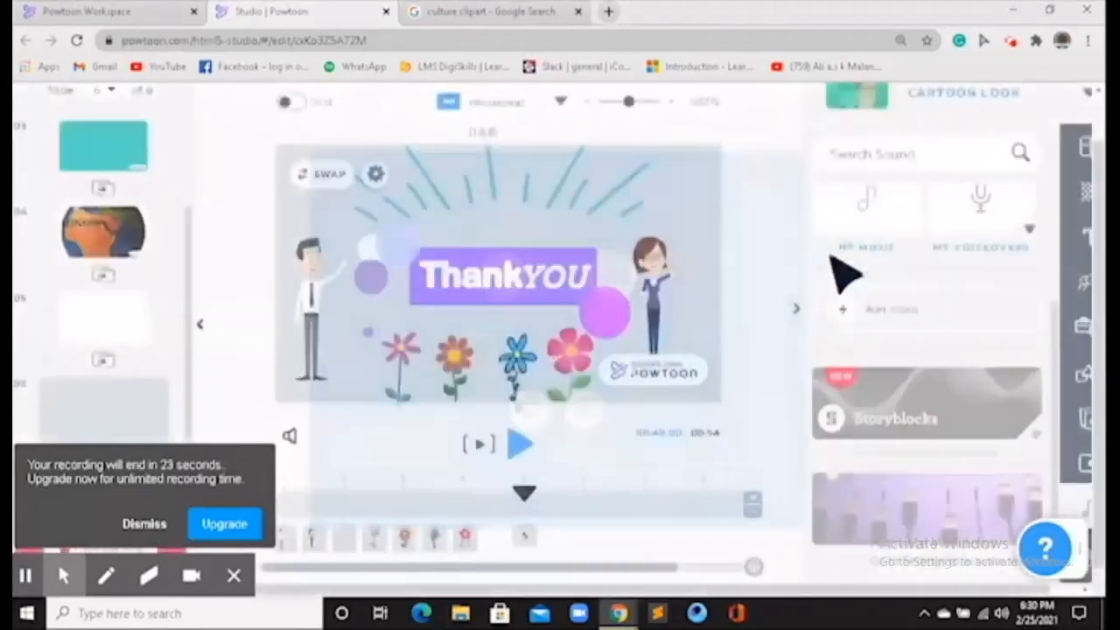
Step: Add the free sound Time For Two as soundtrack for the entire Powtoon and lower its volume to the minimum
scroll(872, 510, down, 3)
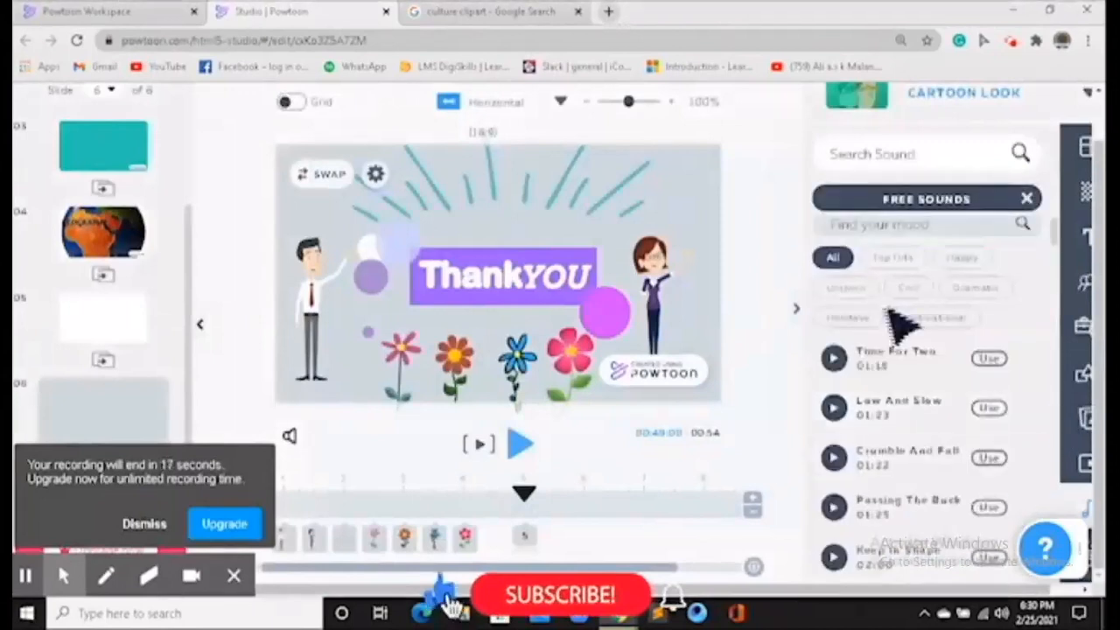
click(990, 358)
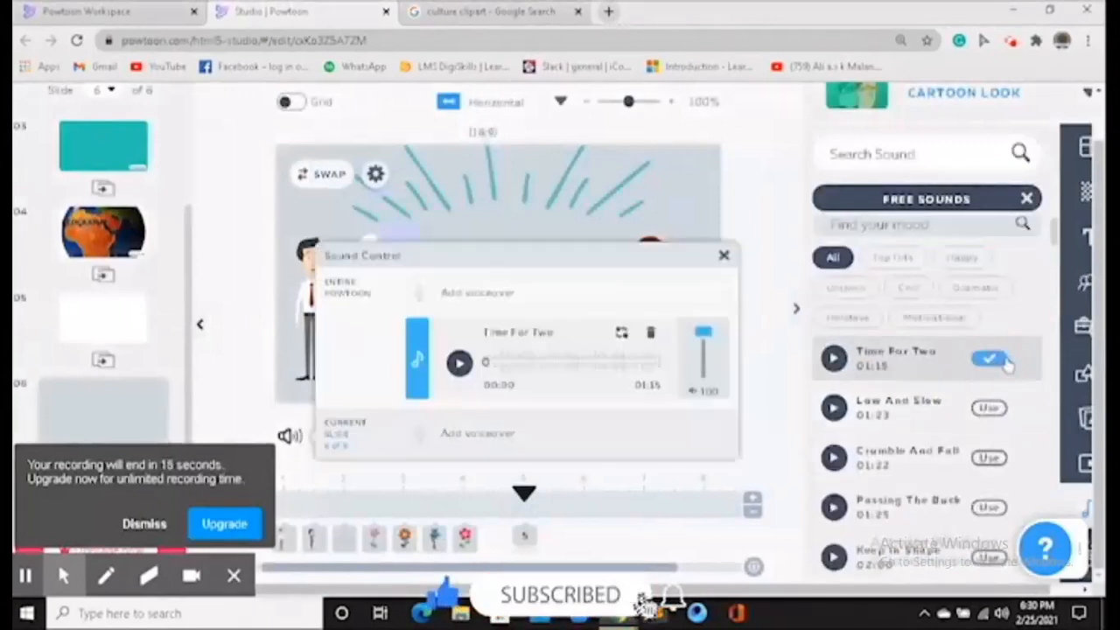
click(707, 364)
drag(707, 354, 714, 388)
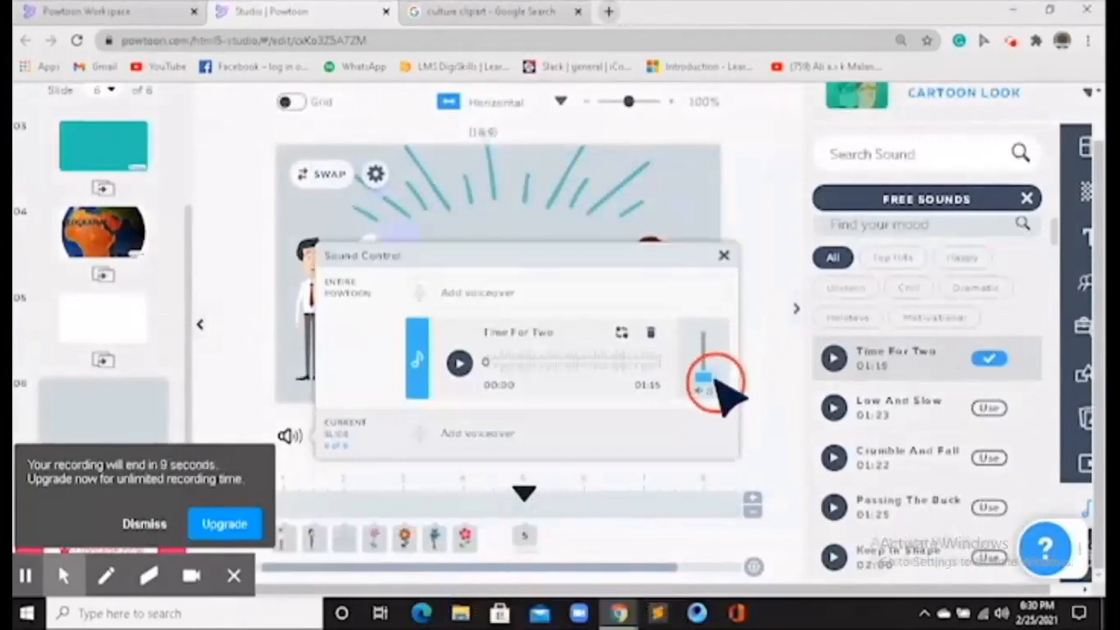
click(724, 256)
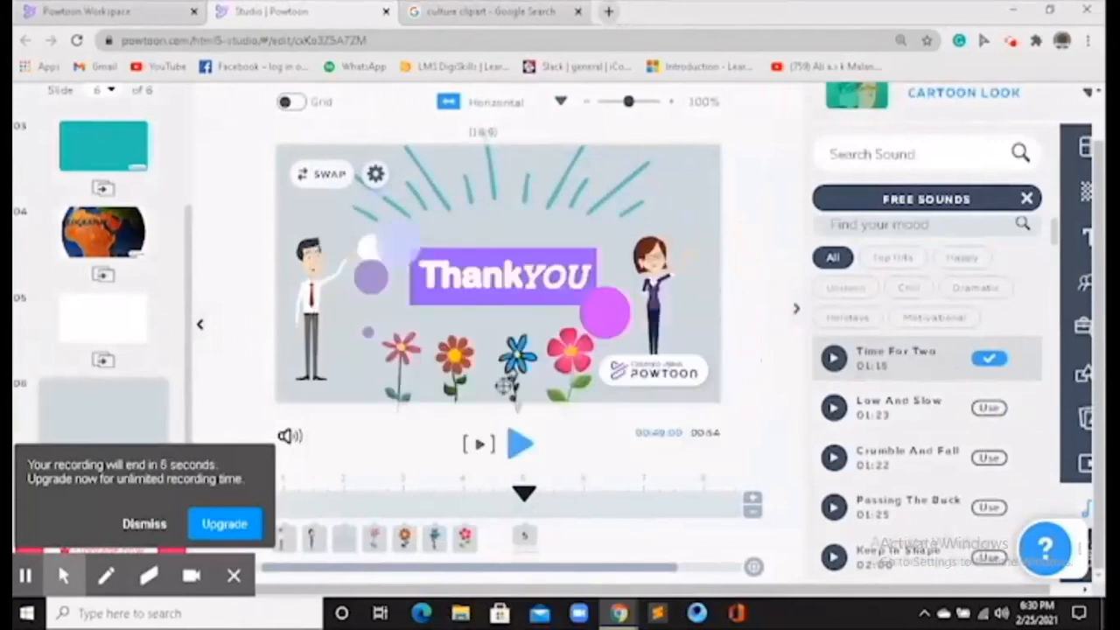